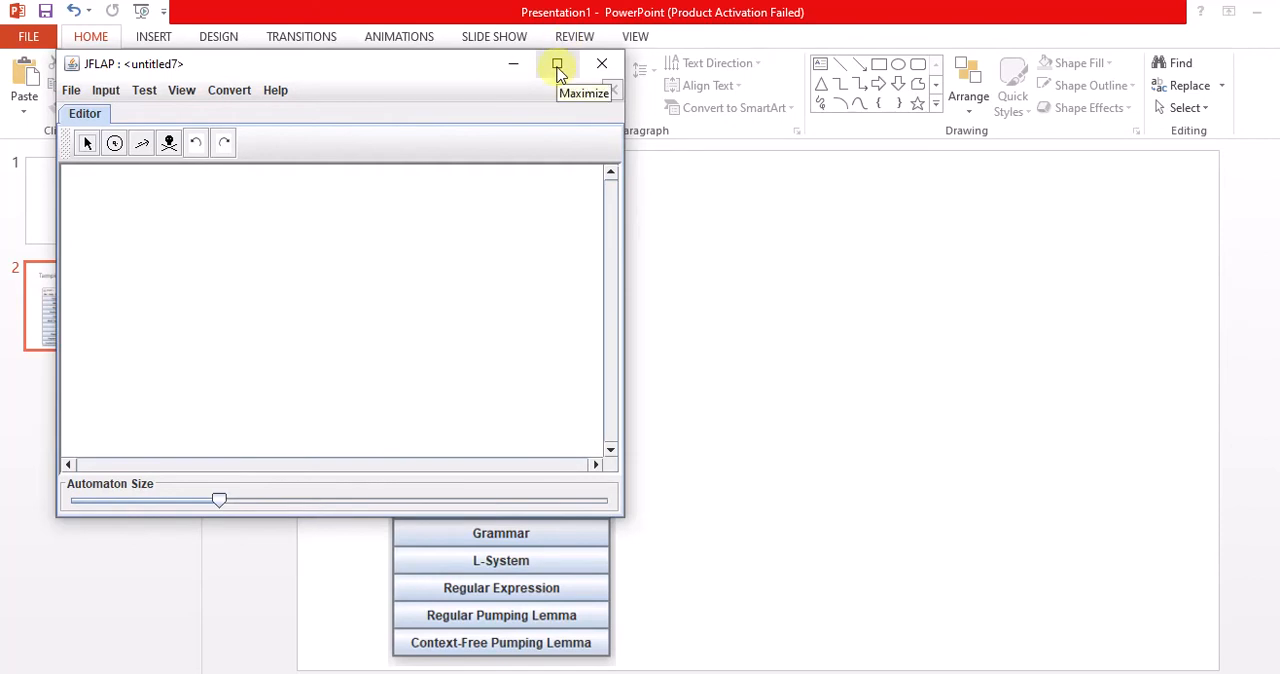
Maximize the JFLAP automaton editor window.
left_click(557, 66)
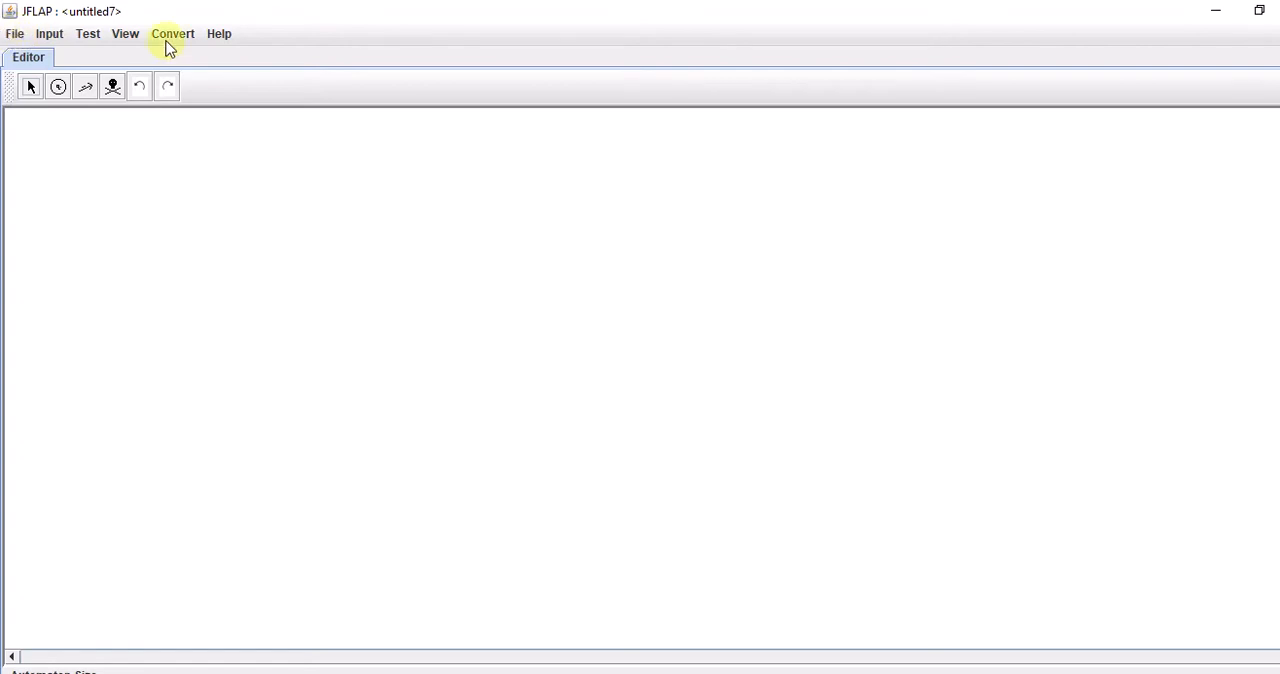
left_click(12, 36)
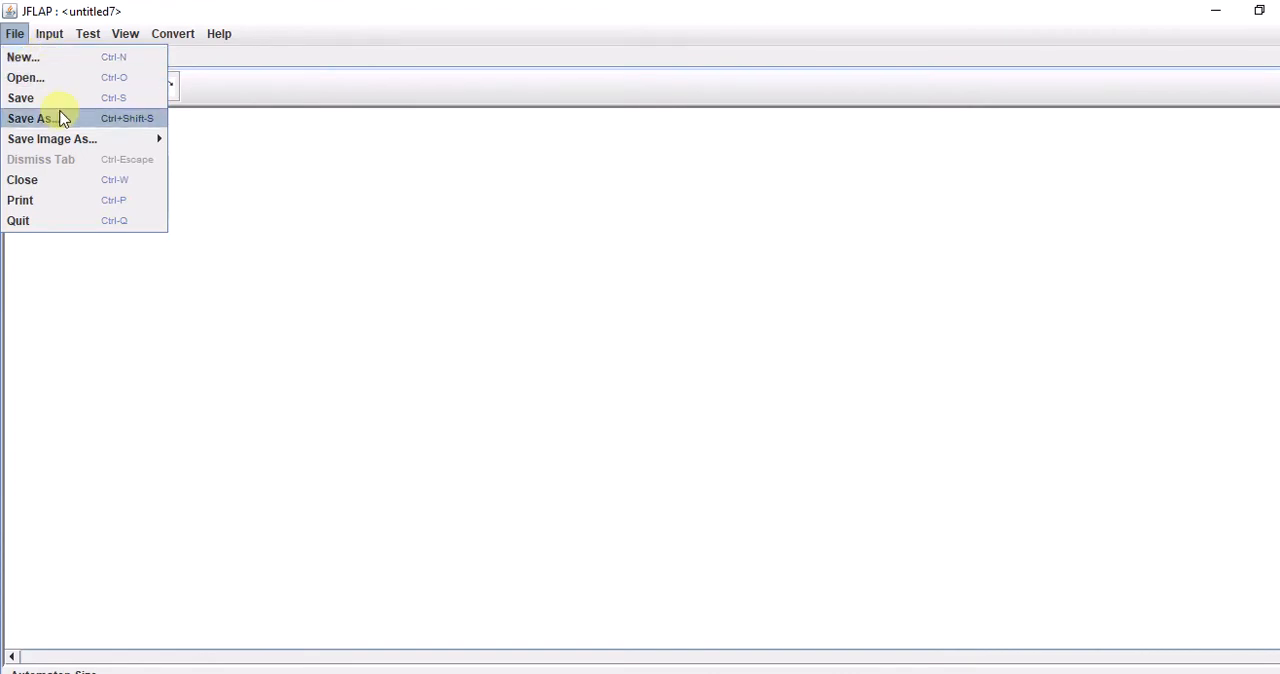
mouse_move(50, 36)
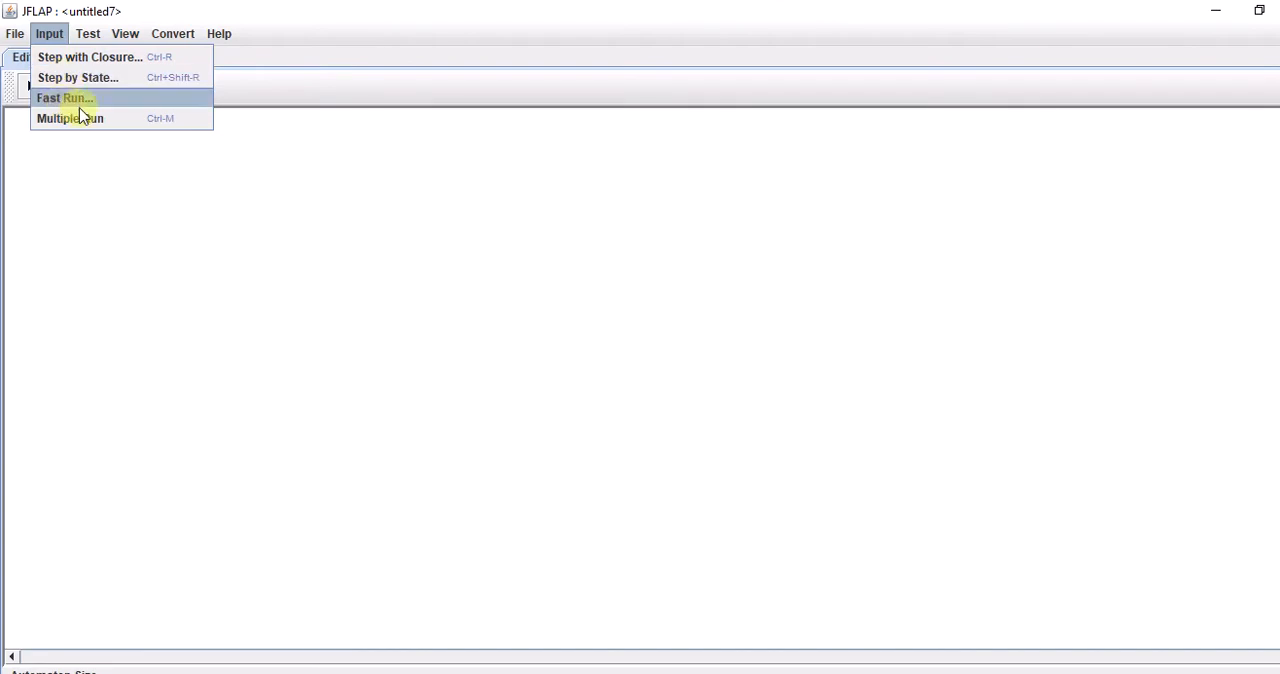
mouse_move(89, 38)
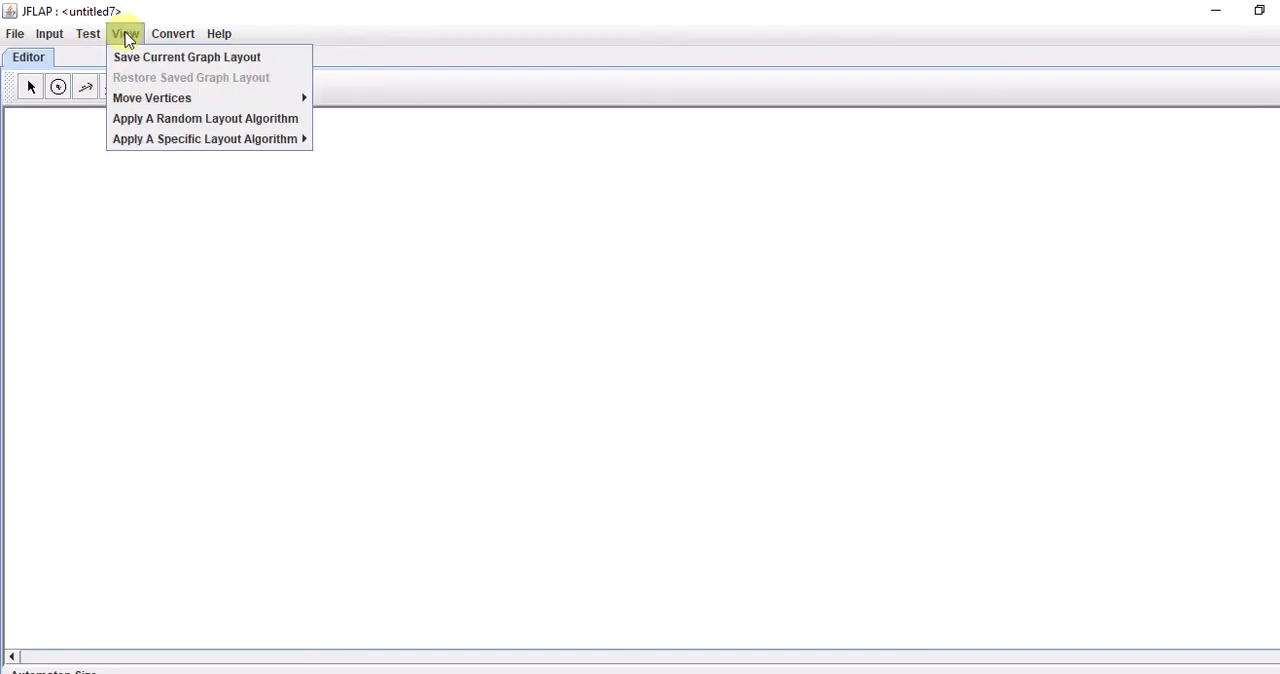
mouse_move(171, 36)
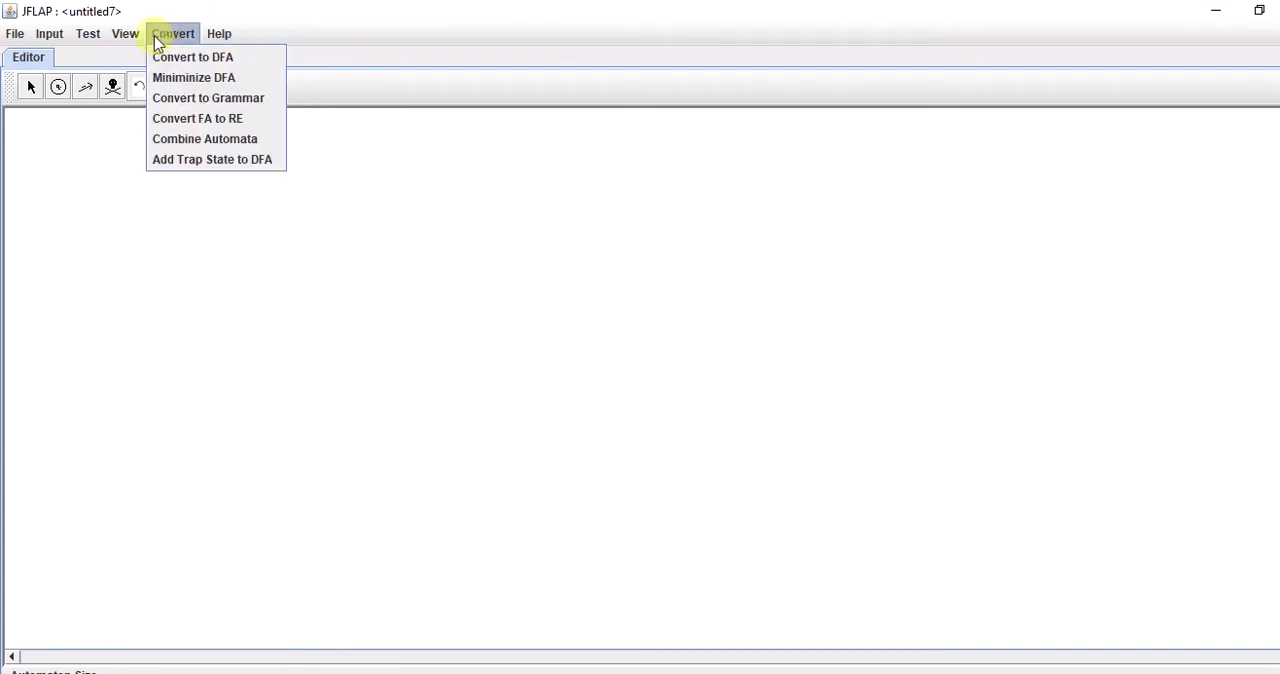
mouse_move(218, 33)
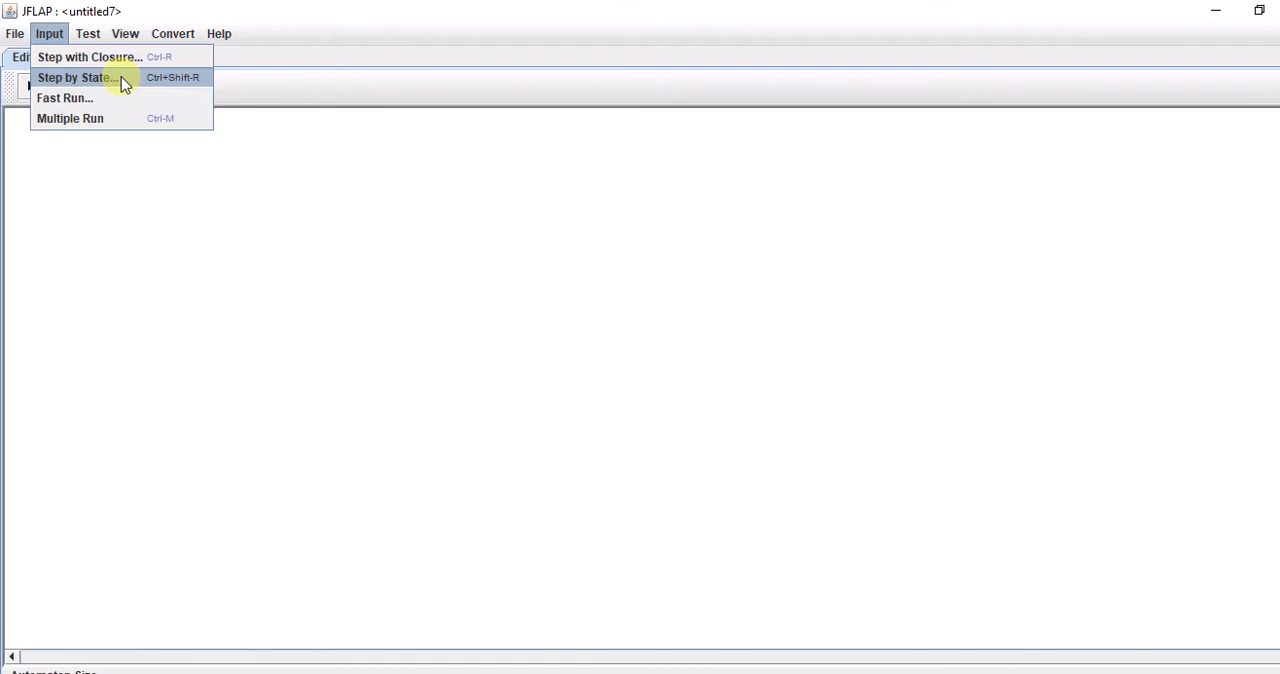
left_click(290, 259)
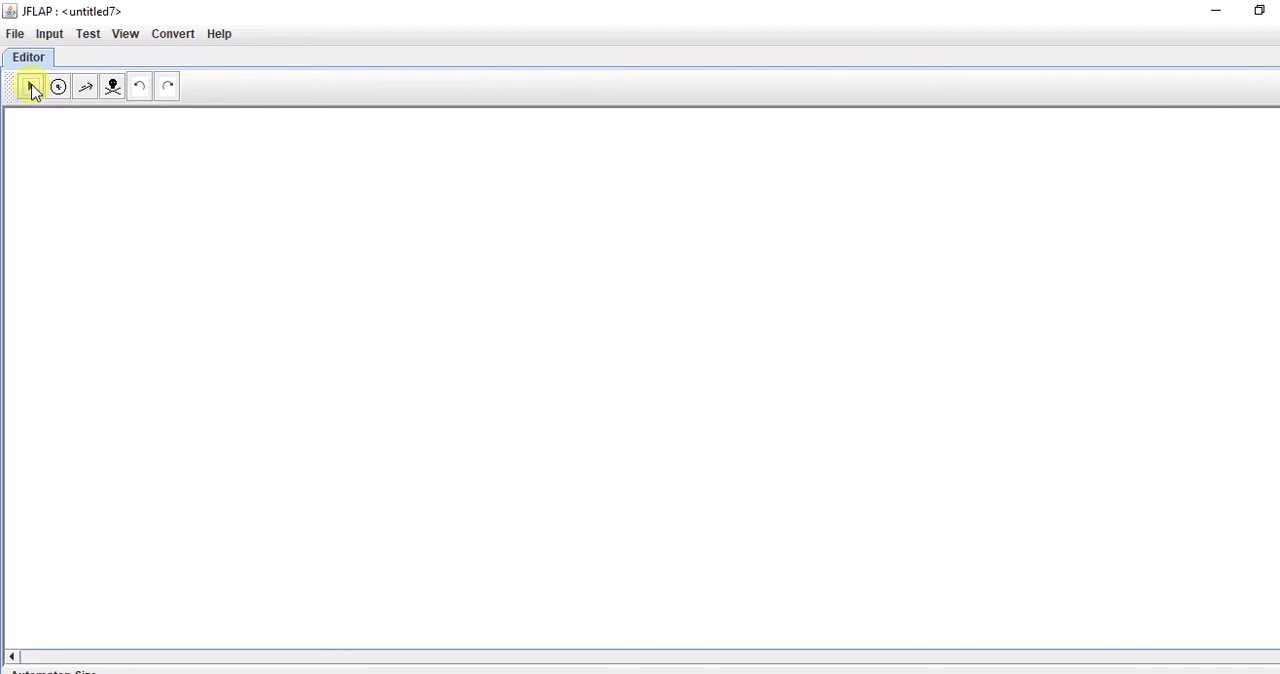
left_click(30, 88)
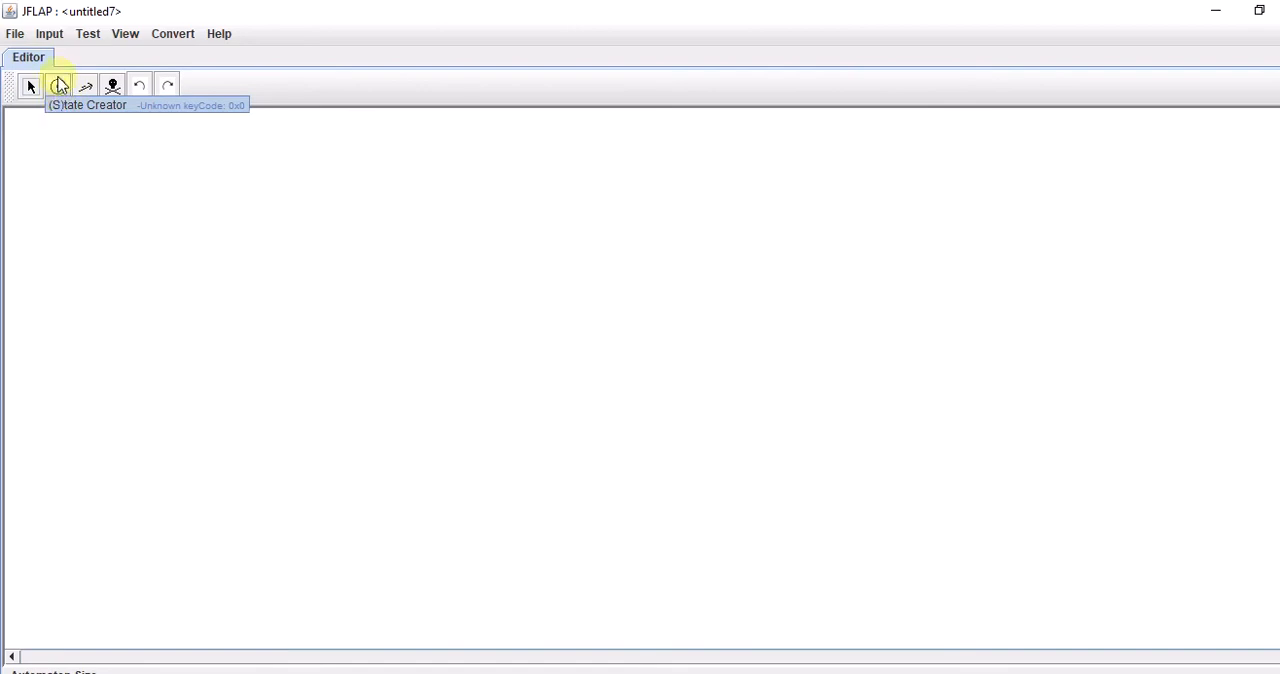
Place four states on the empty canvas in a two-by-two arrangement, filling the upper row first, each row from left to right.
left_click(58, 86)
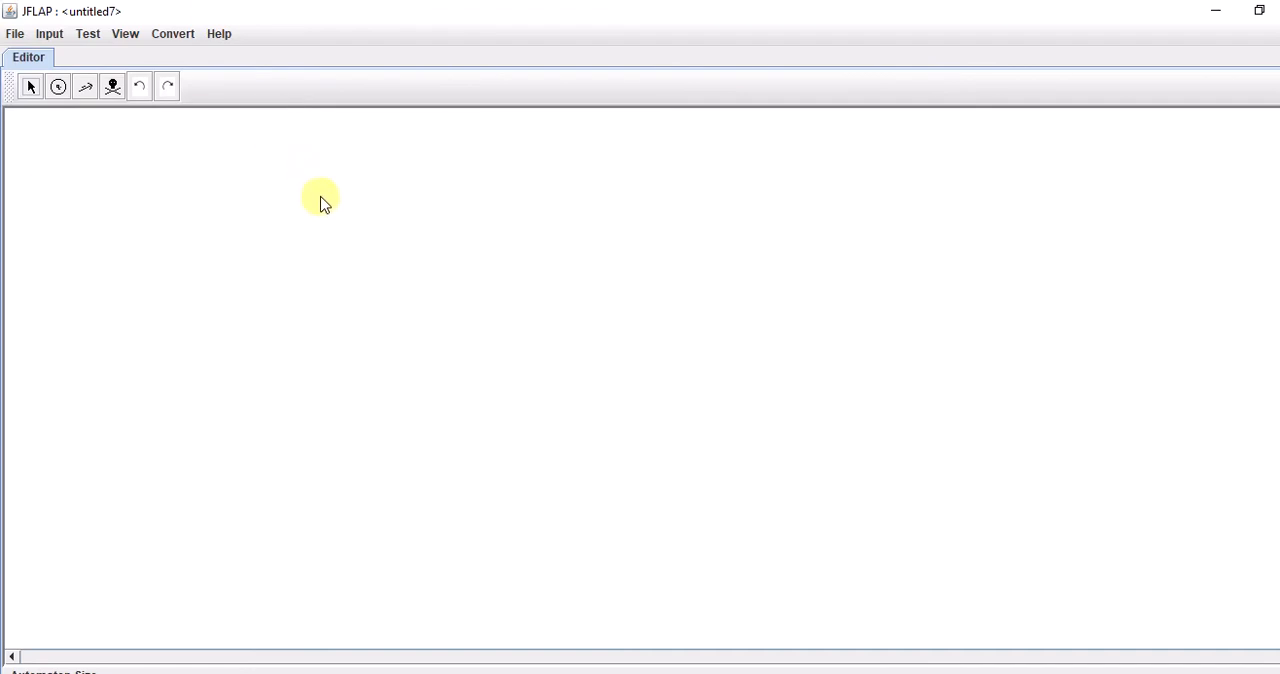
left_click(59, 88)
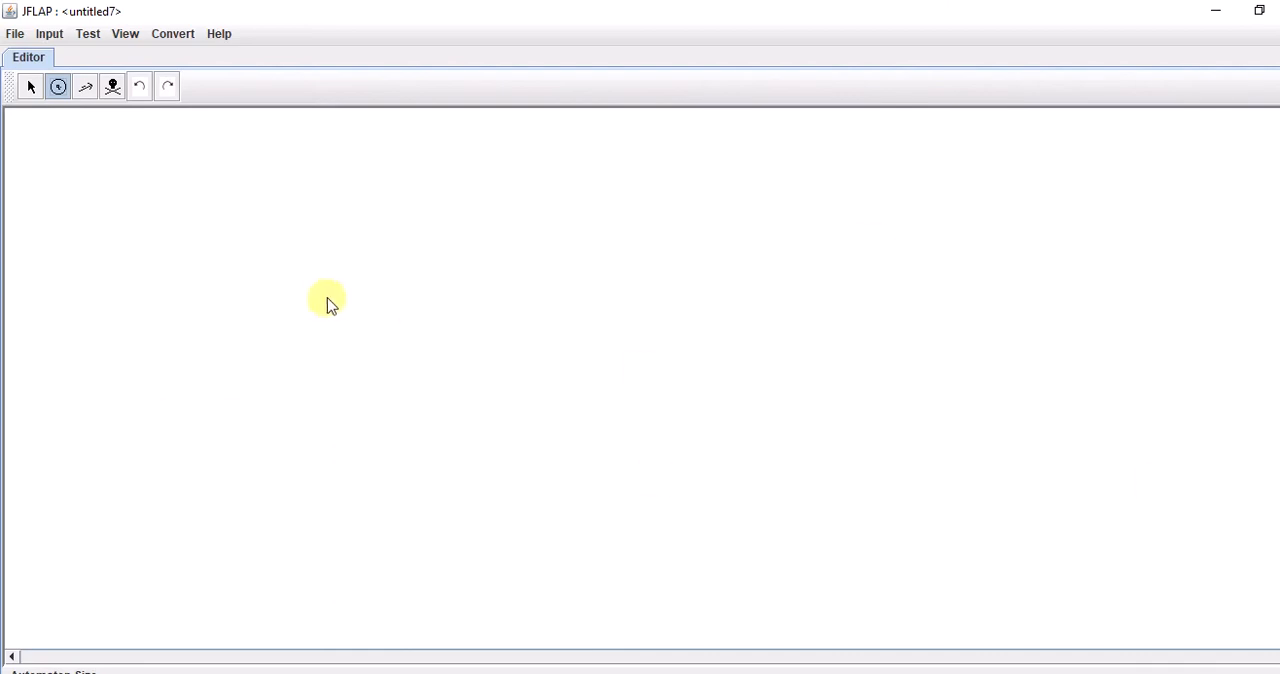
left_click(257, 267)
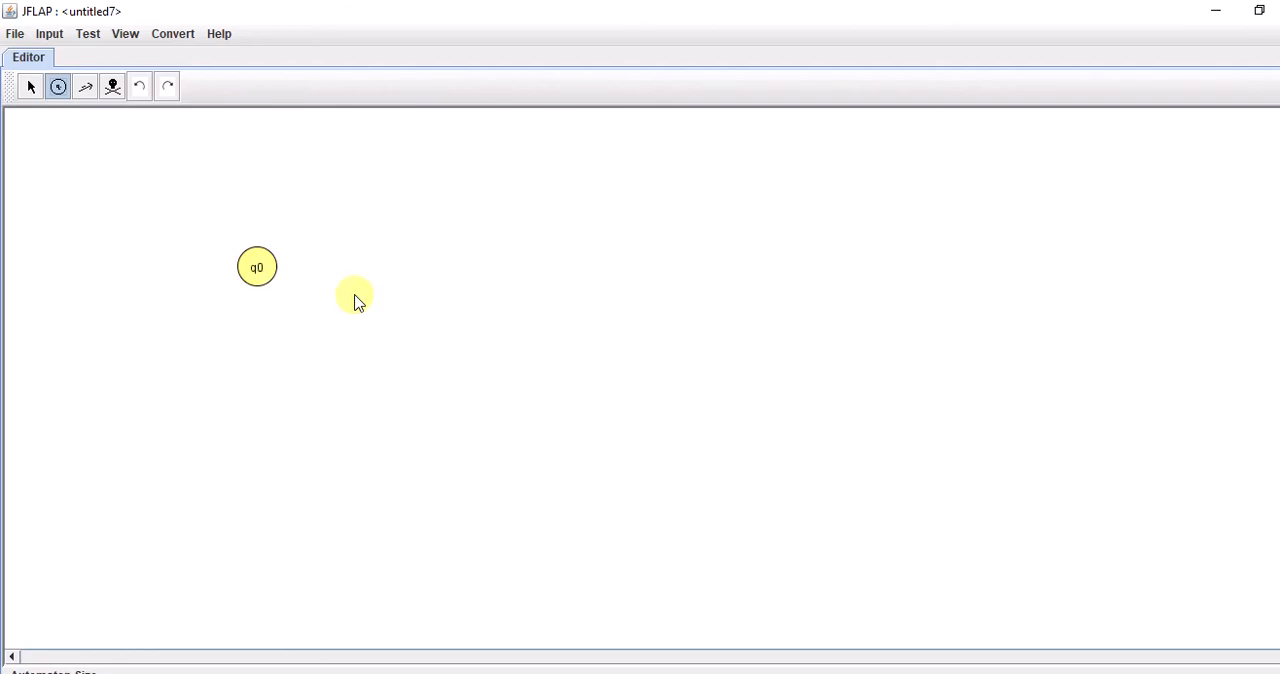
left_click(436, 265)
left_click(263, 368)
left_click(424, 375)
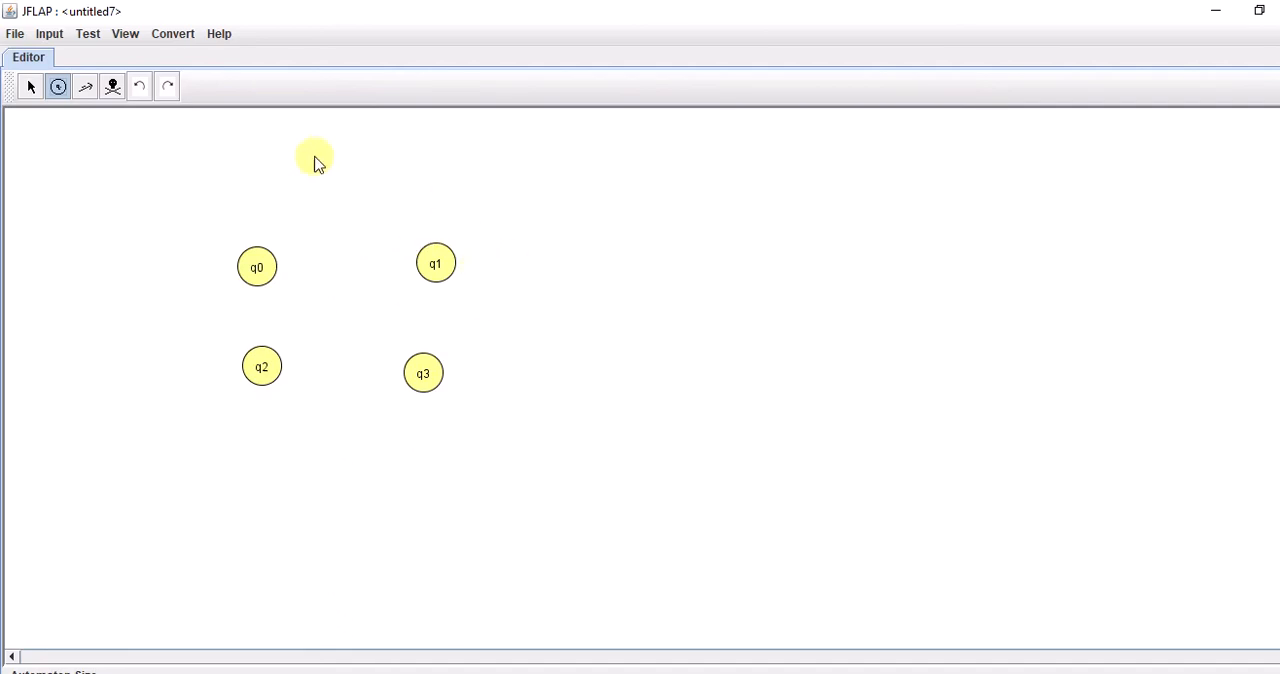
Mark state q0 as the initial state and state q3 as the final state.
left_click(31, 90)
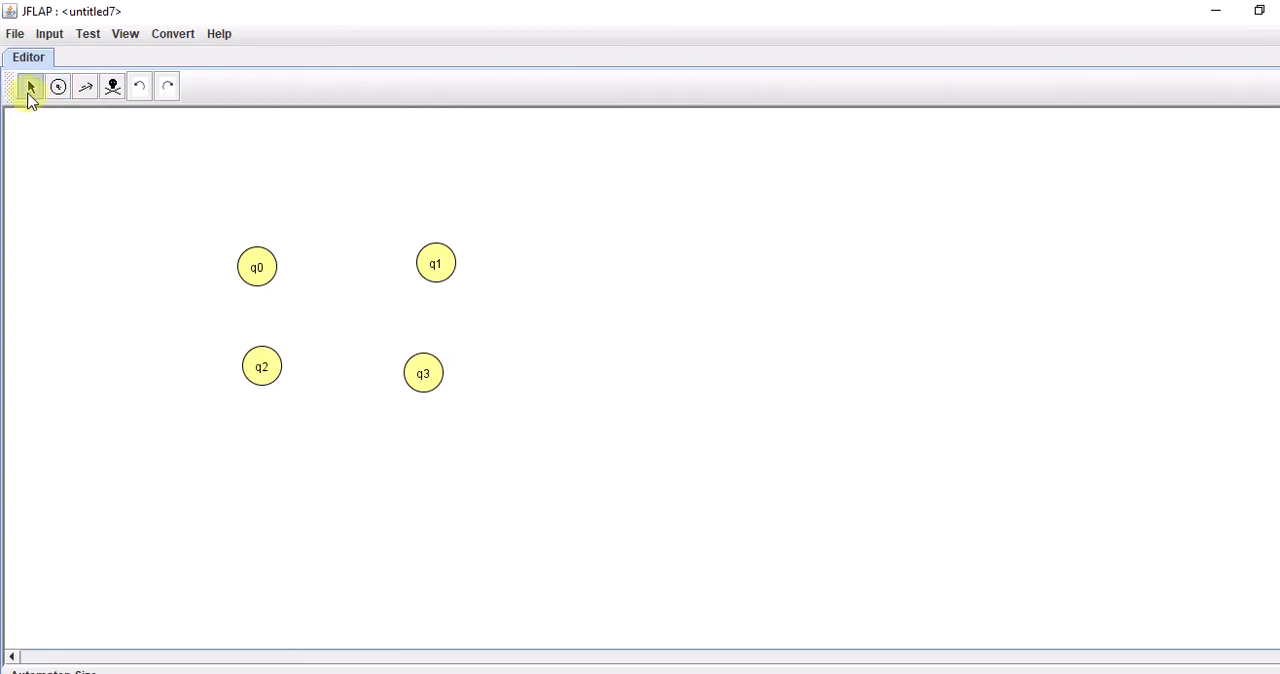
right_click(265, 274)
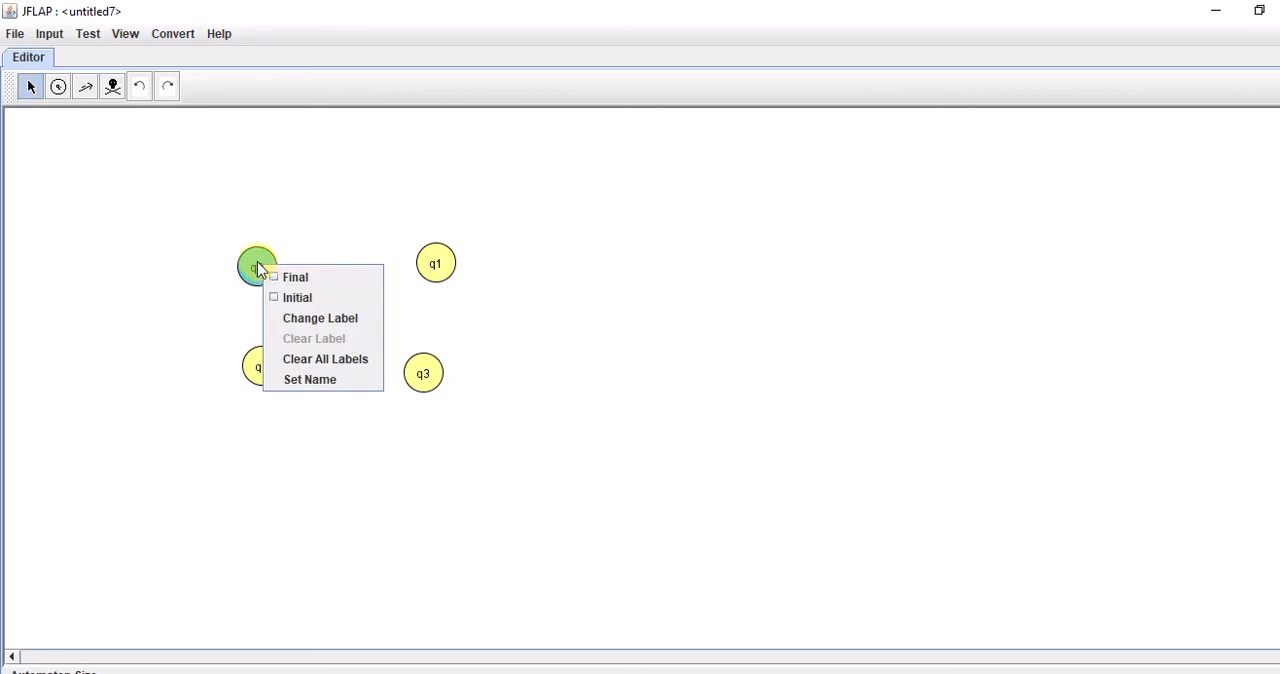
left_click(322, 305)
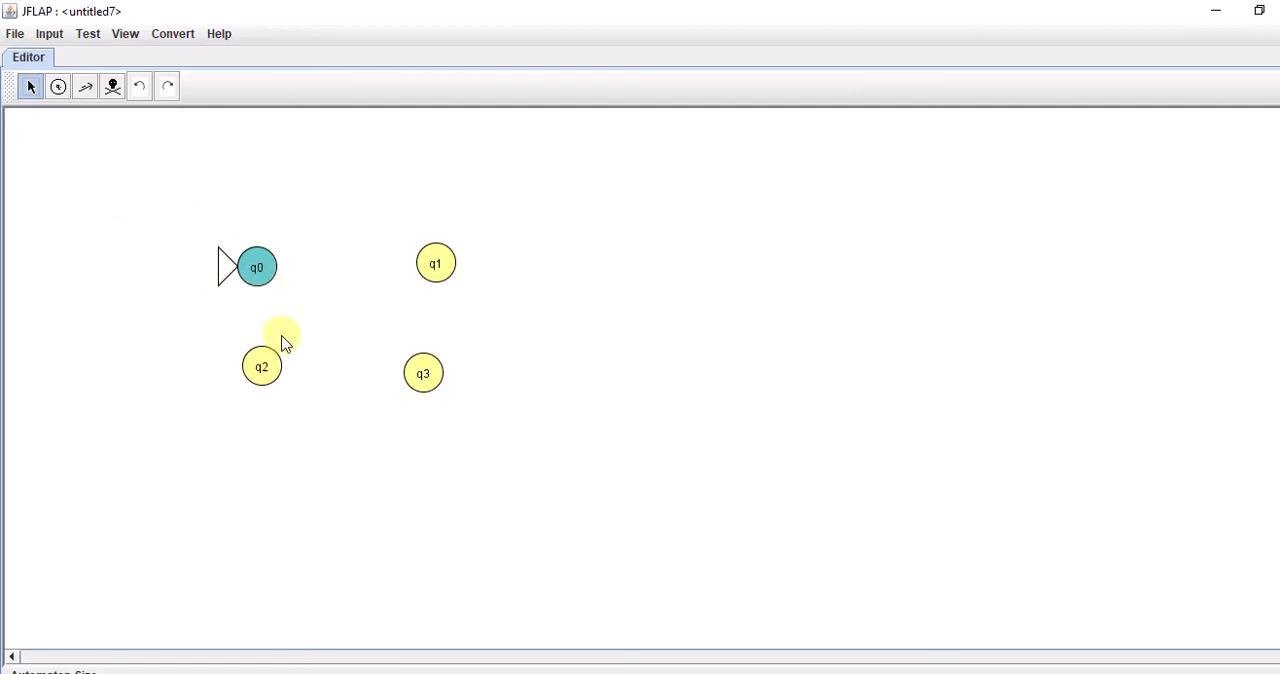
right_click(425, 377)
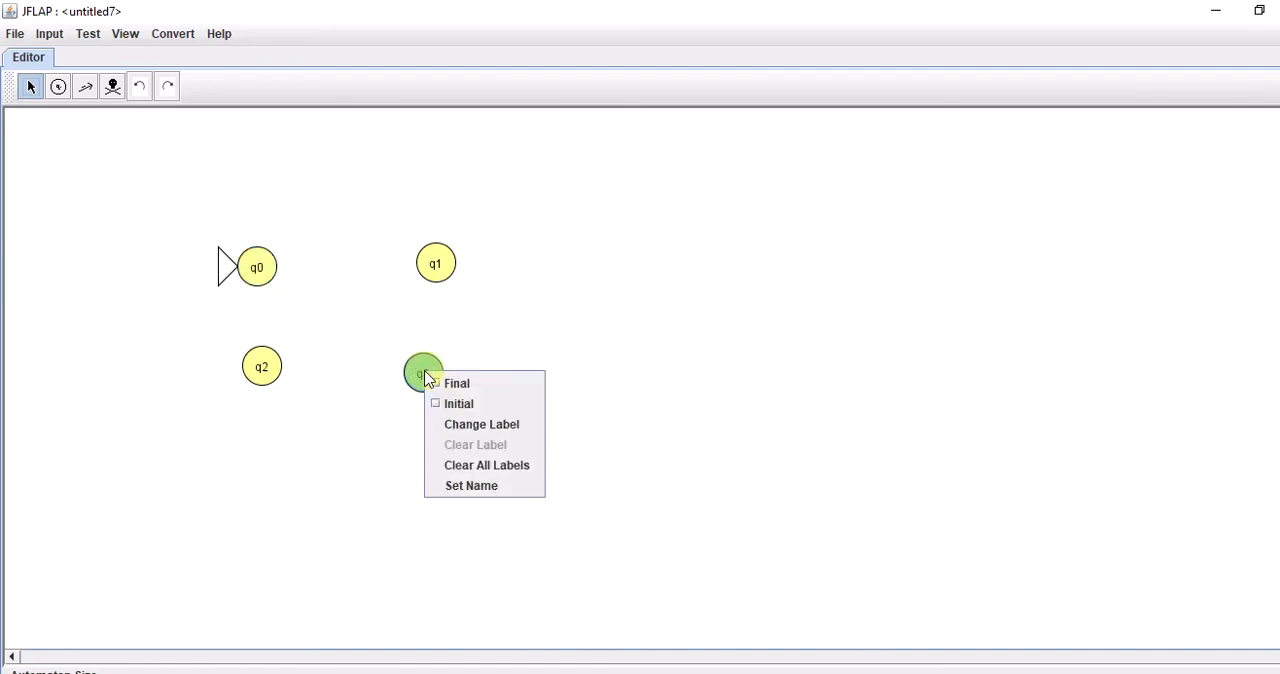
left_click(494, 386)
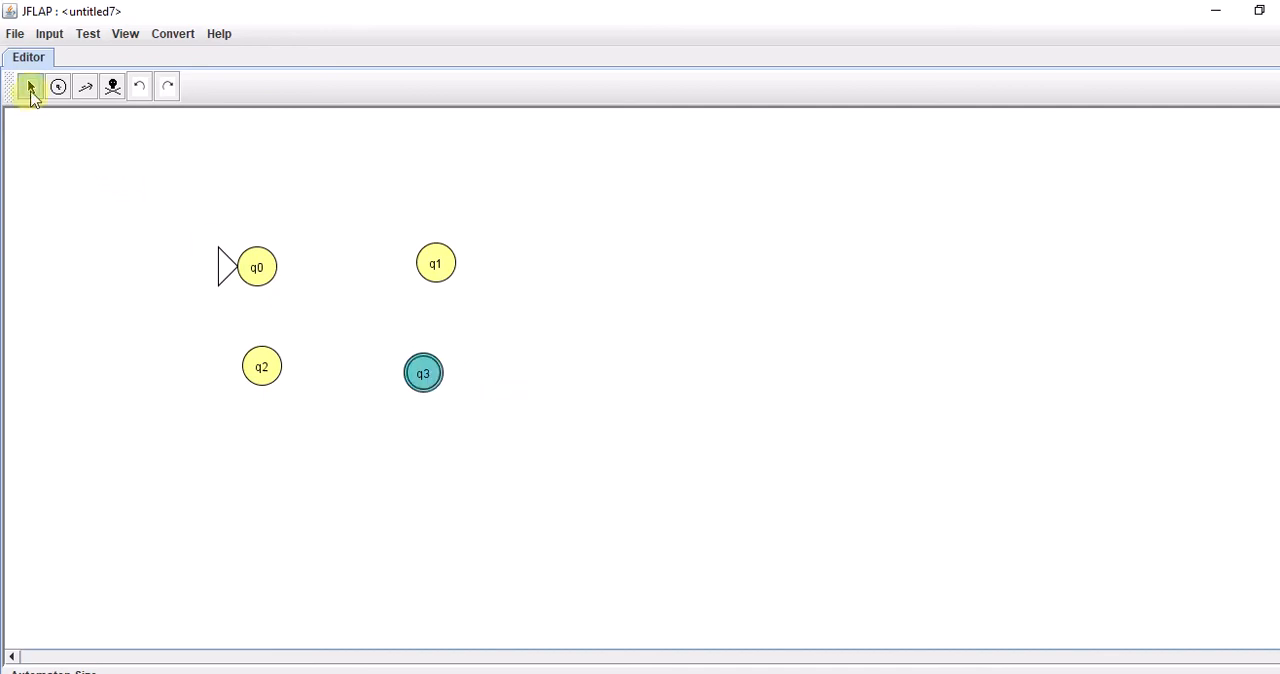
left_click(481, 421)
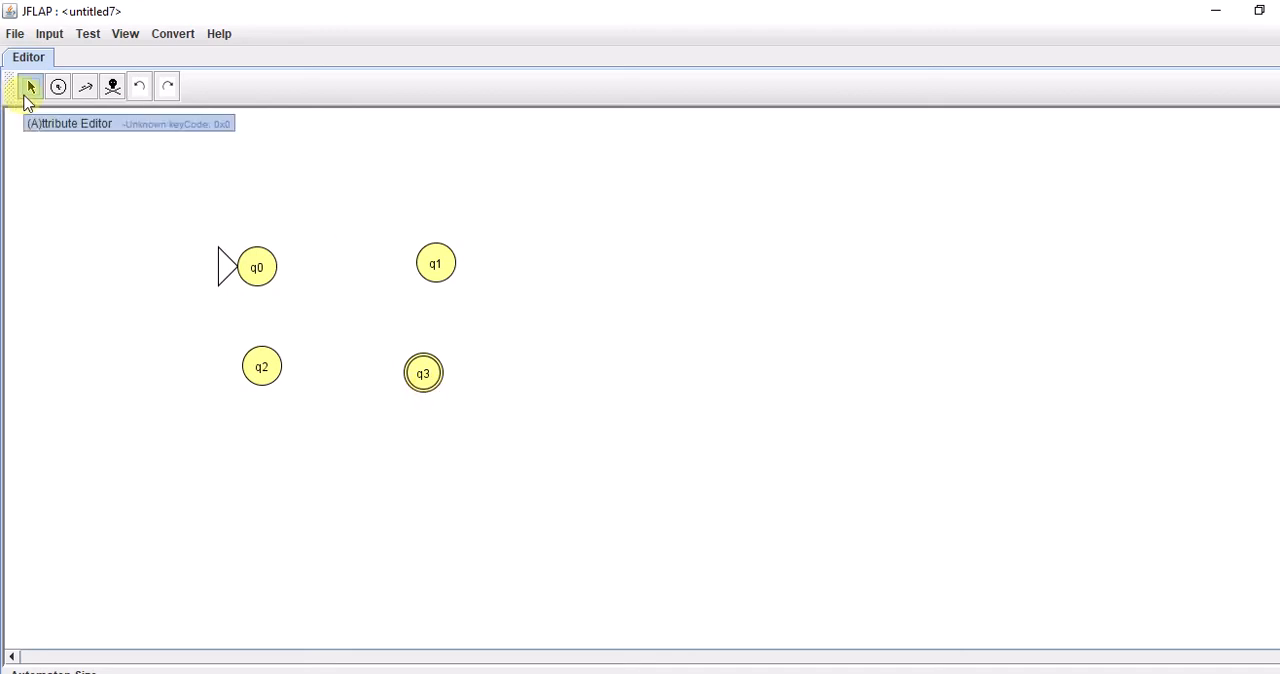
Add a transition labelled a from q0 to q1 and a self-loop labelled b on q0.
left_click(85, 88)
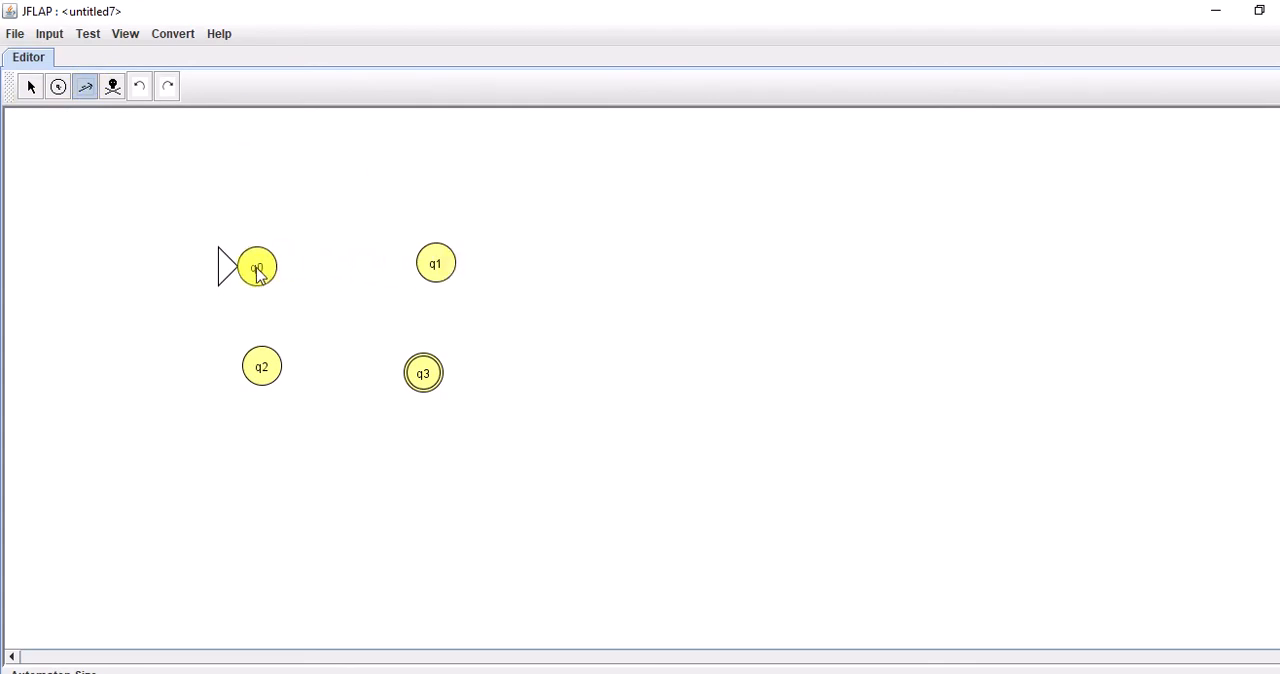
left_click_drag(257, 269, 442, 274)
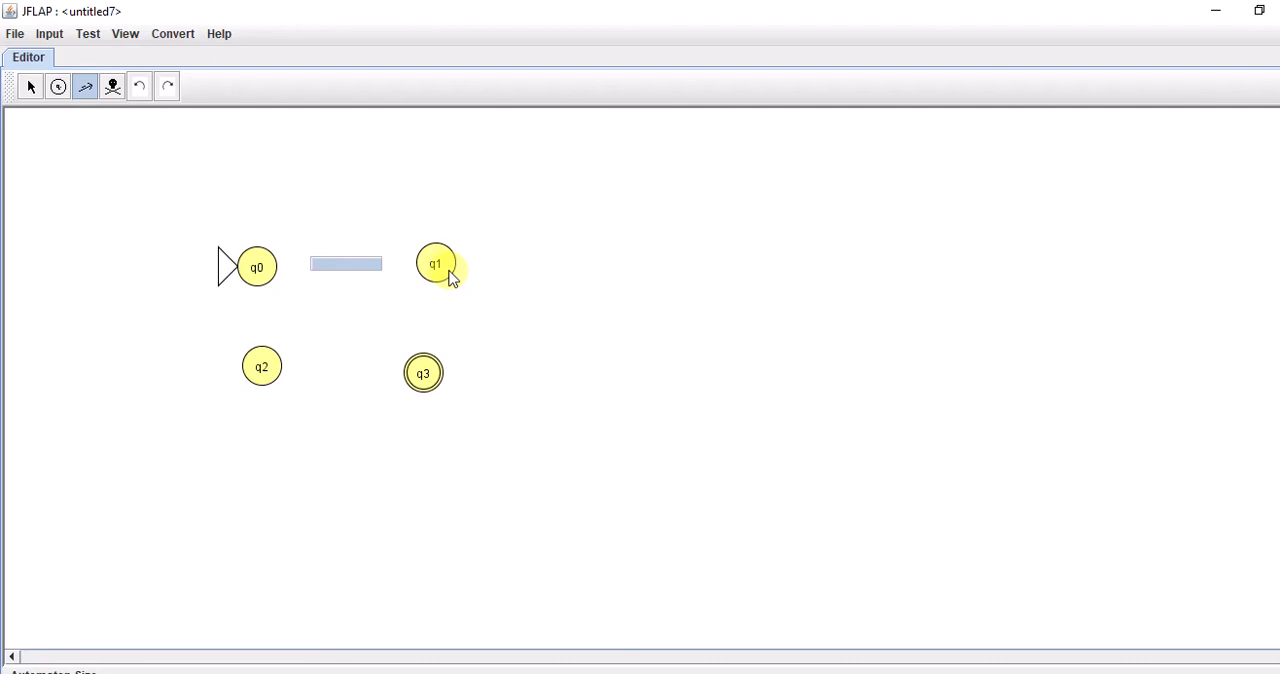
type("a")
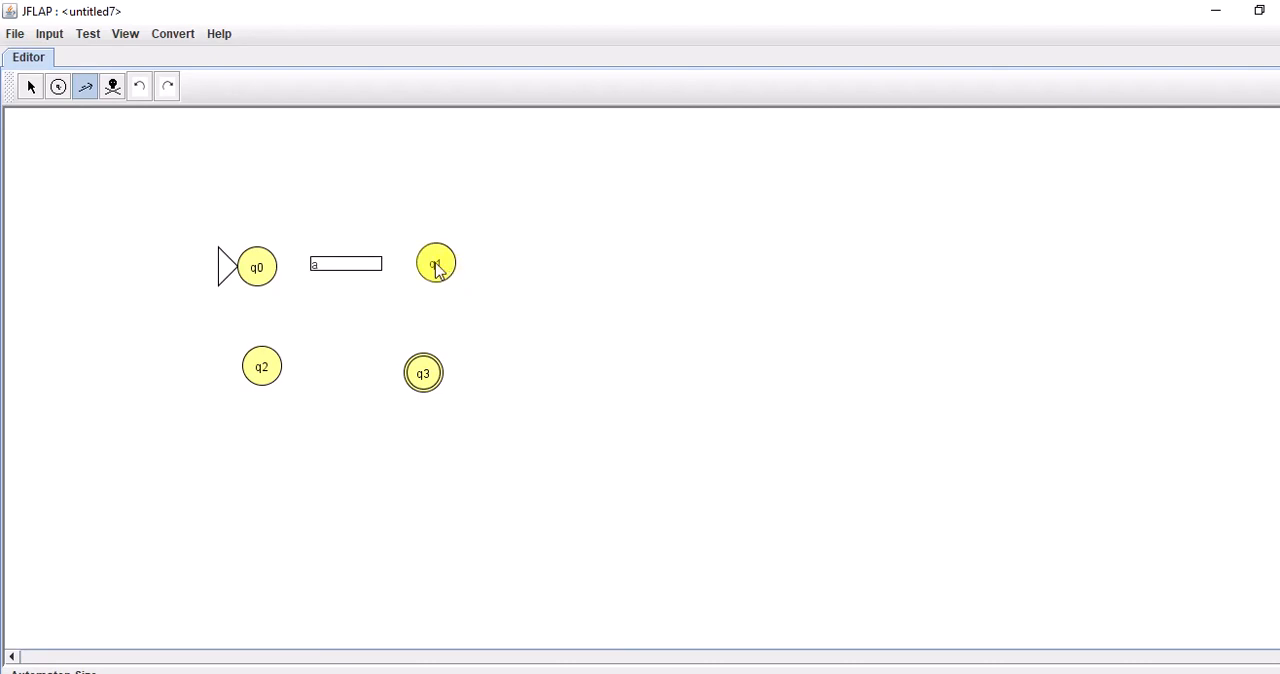
key("Return")
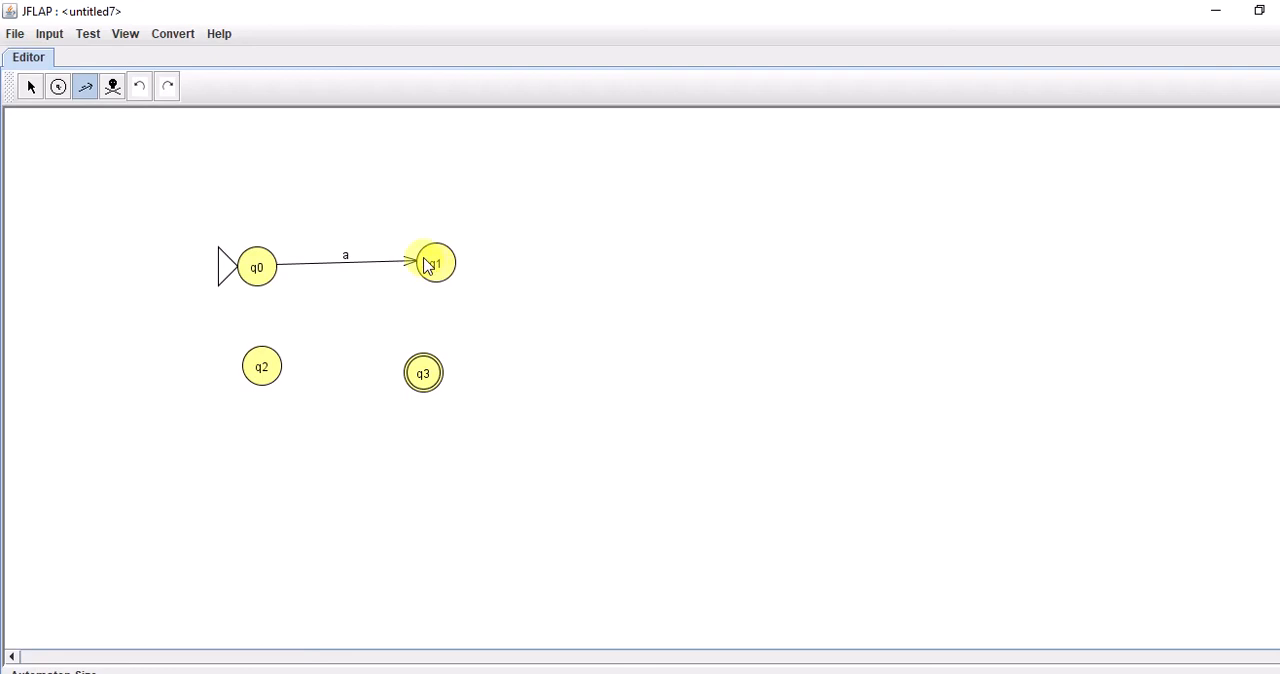
left_click(258, 274)
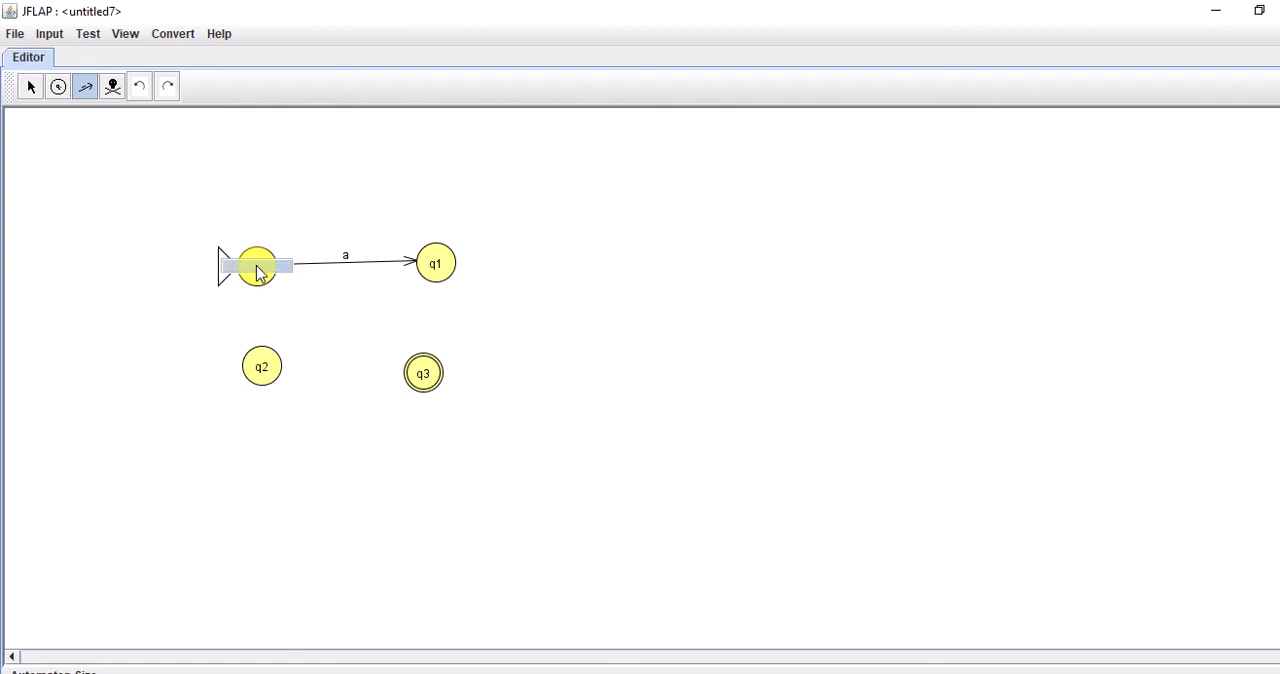
type("b")
key("Return")
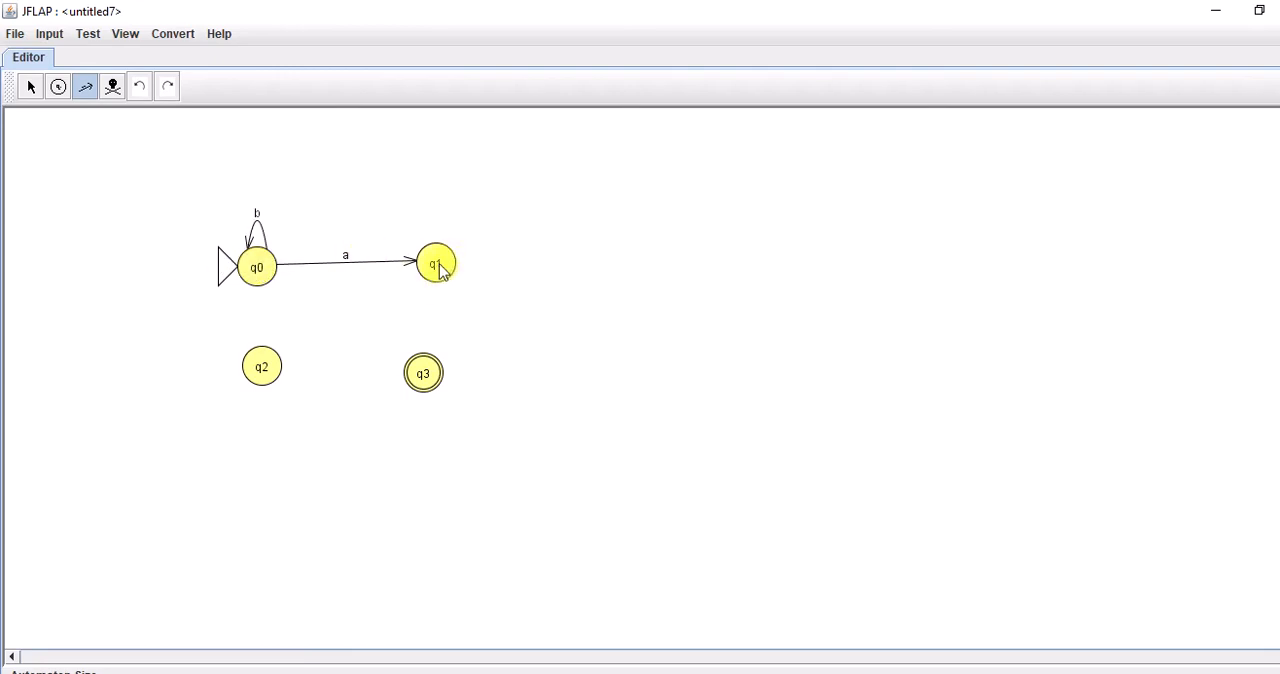
Add transitions labelled a from q1 to q3 and from q0 to q2.
left_click_drag(440, 272, 433, 377)
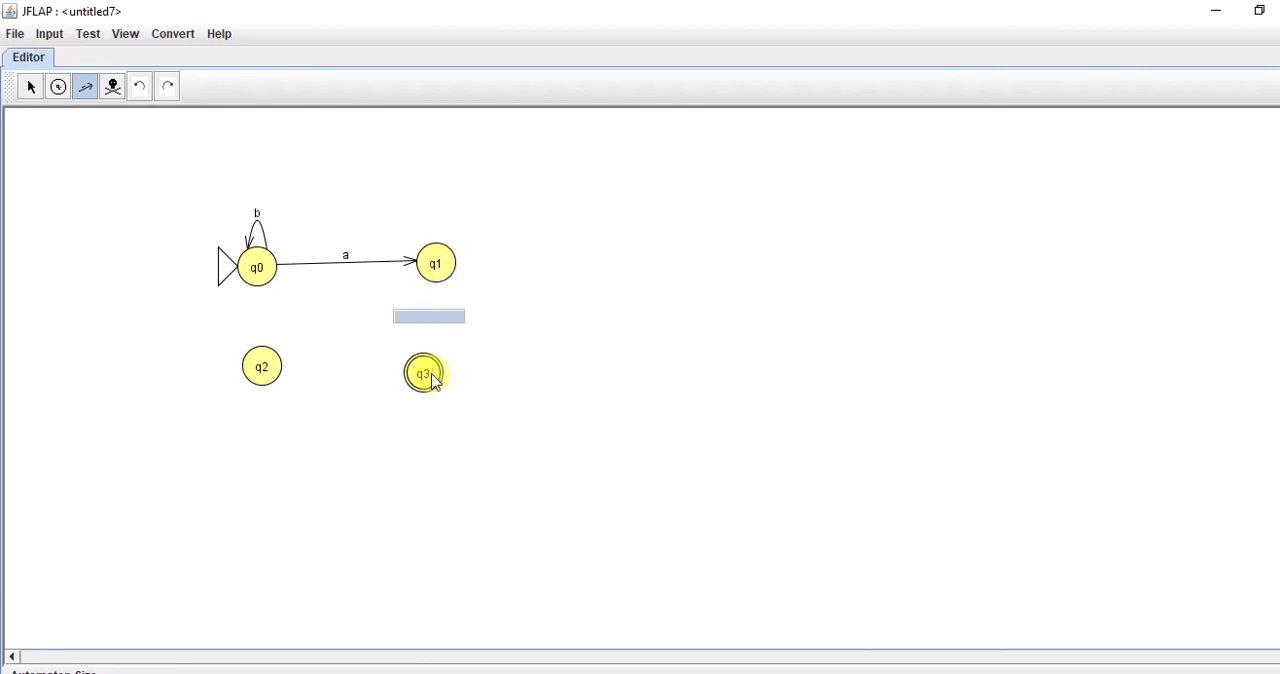
type("a")
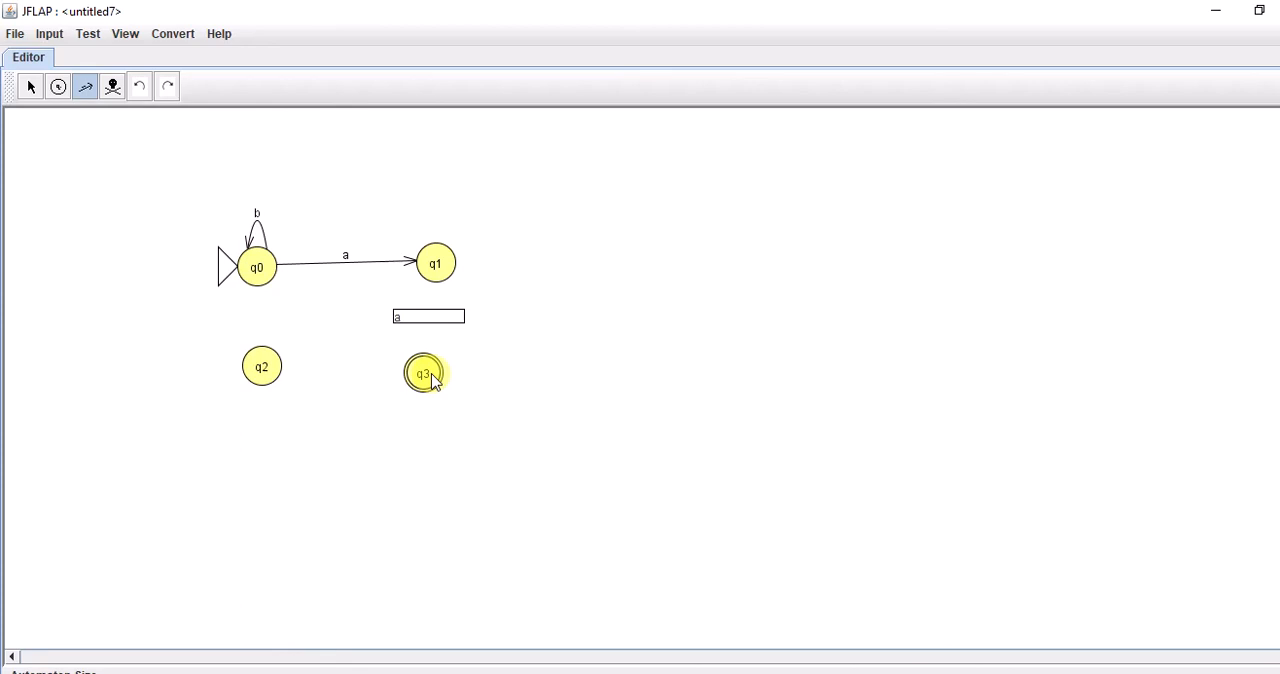
key("Return")
left_click_drag(253, 278, 266, 368)
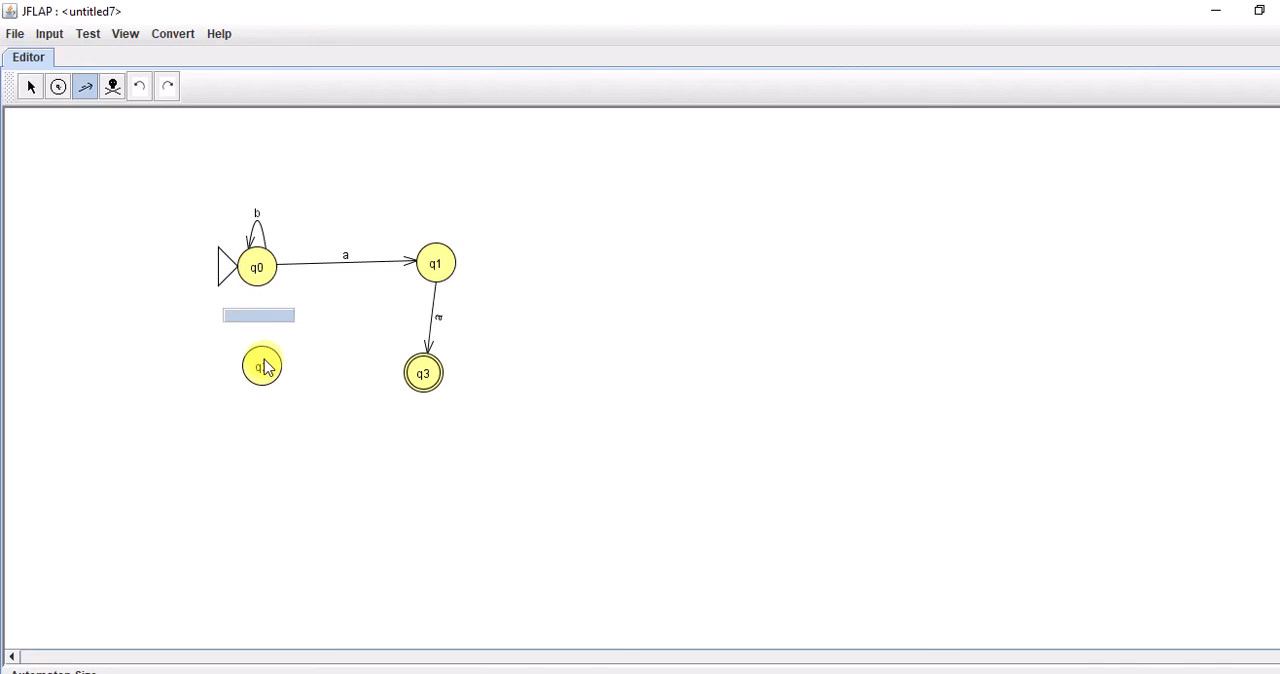
type("a")
left_click(351, 433)
Connect q2 to q3 with a transition labelled a, and q3 back to q2 with one labelled b.
left_click_drag(283, 383, 437, 375)
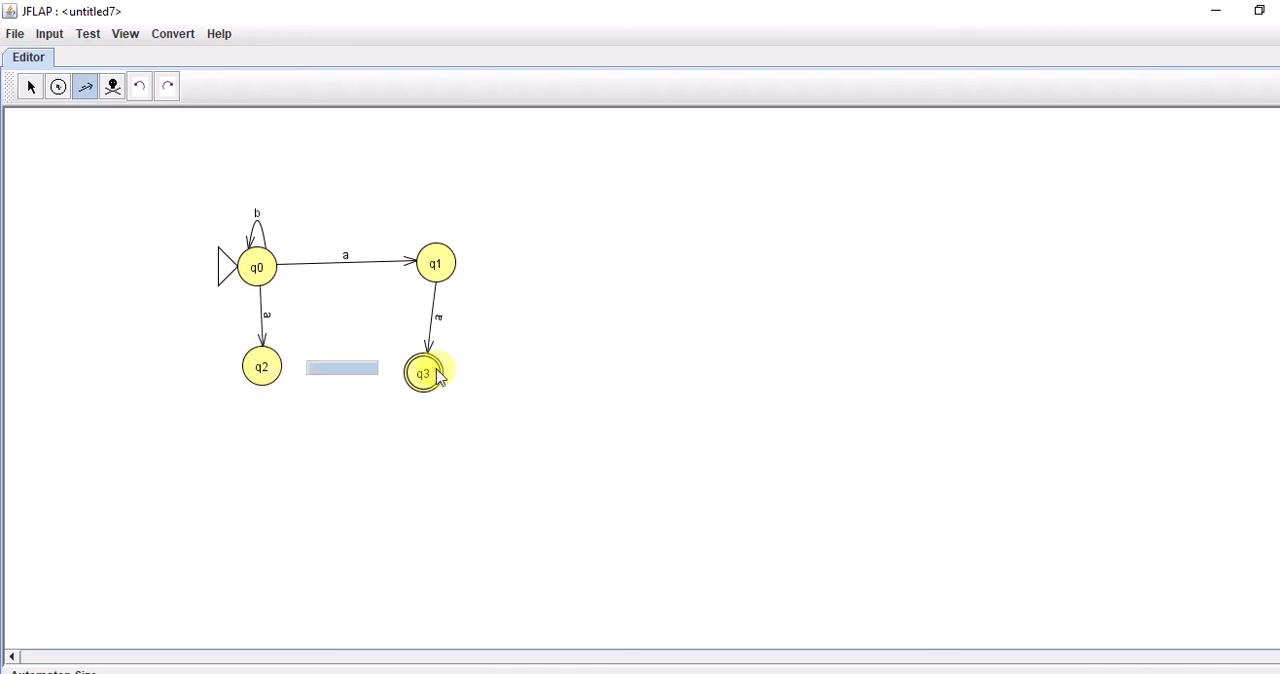
type("a")
left_click(461, 400)
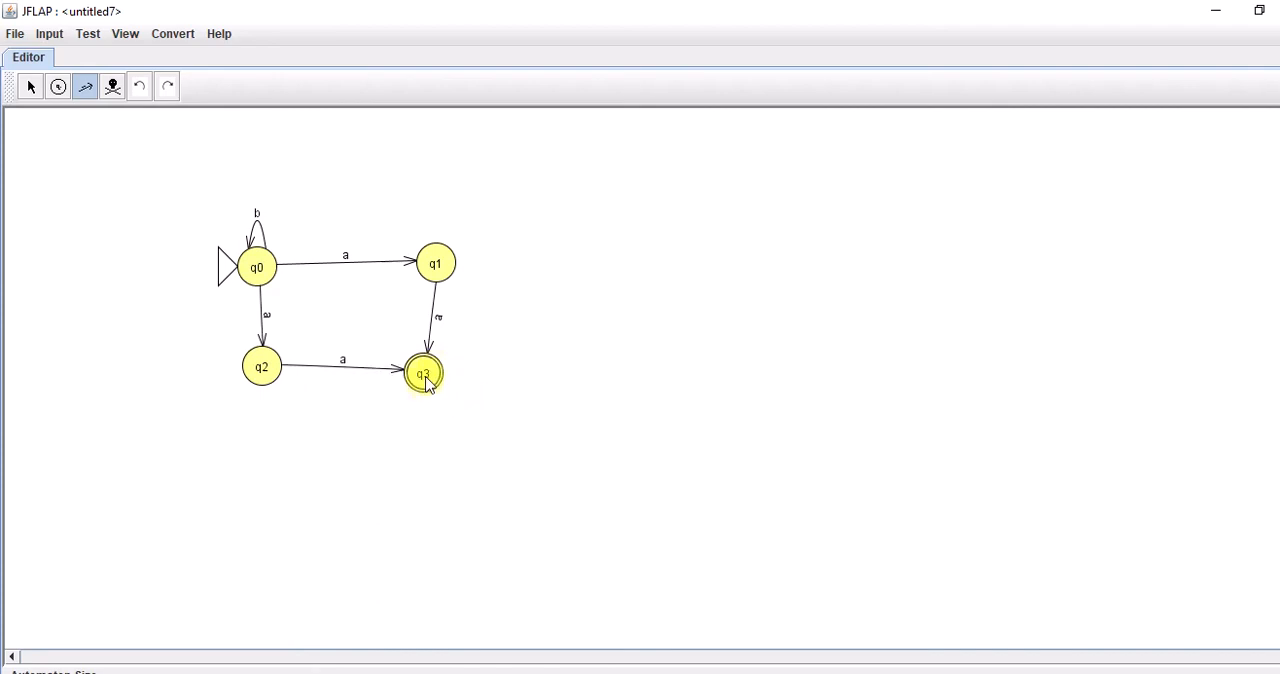
left_click_drag(427, 383, 251, 373)
type("b")
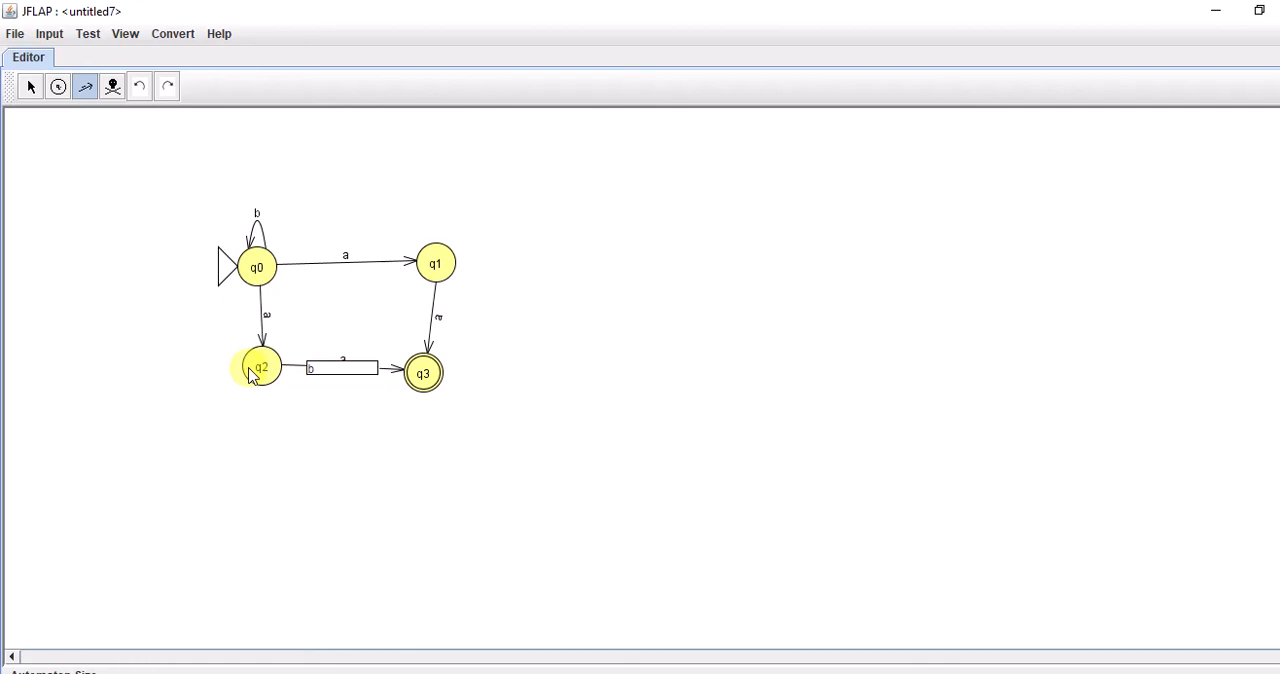
left_click(507, 438)
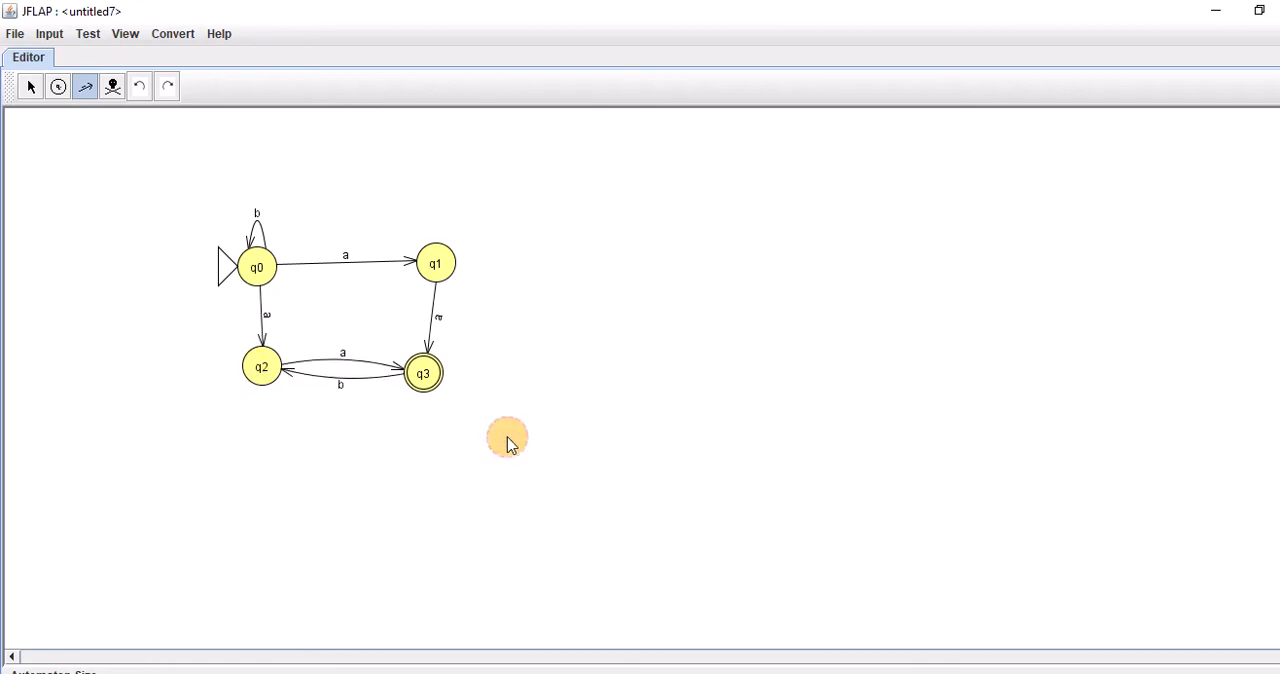
Add a self-loop labelled b on state q2.
left_click(265, 378)
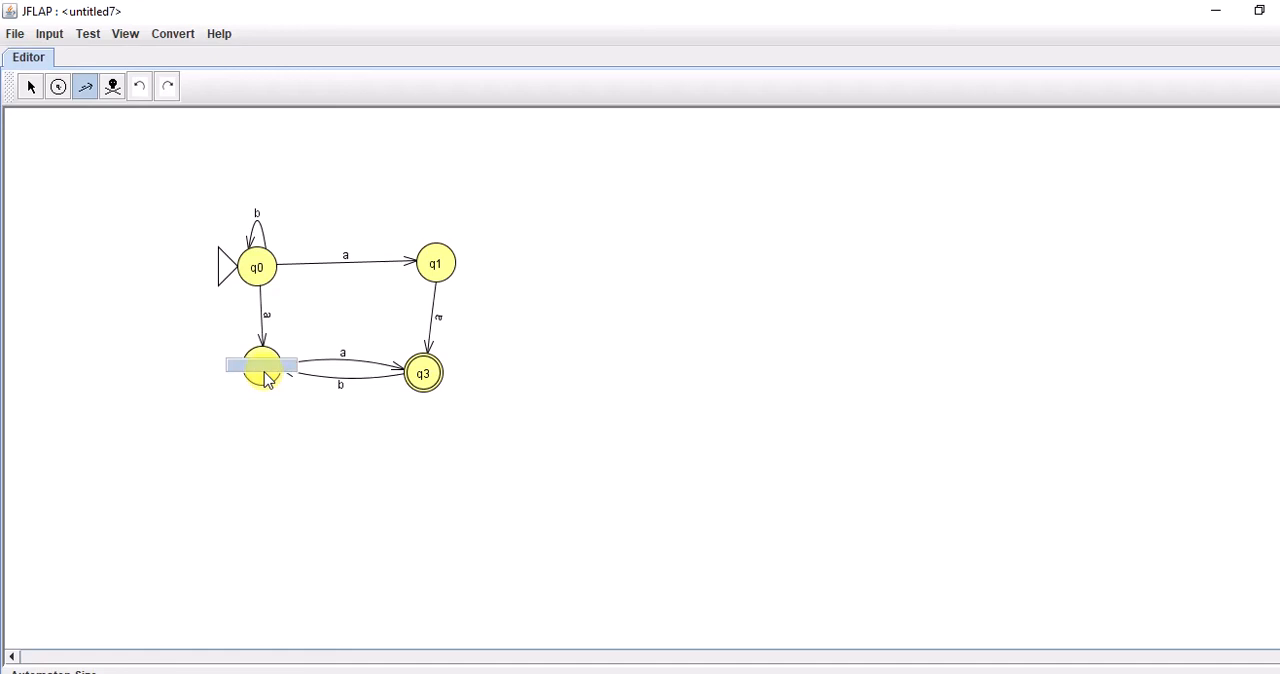
type("b")
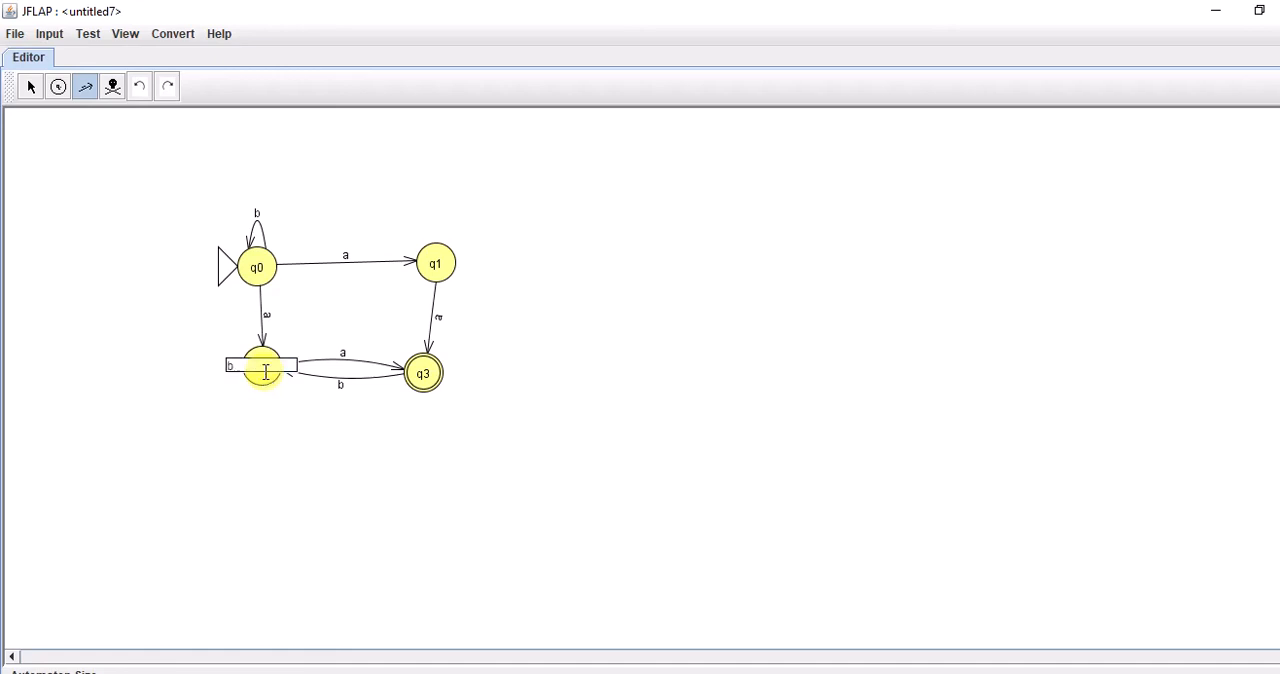
key("Return")
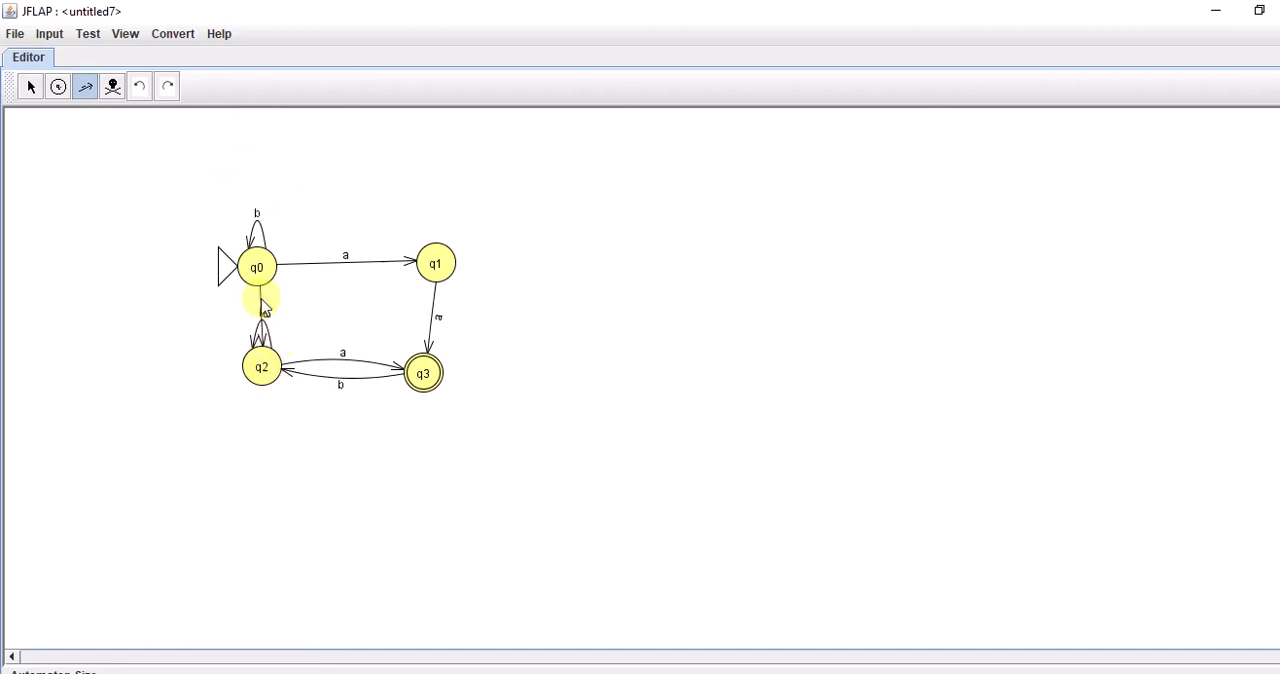
Delete the self-loop labelled b on state q2.
left_click(112, 86)
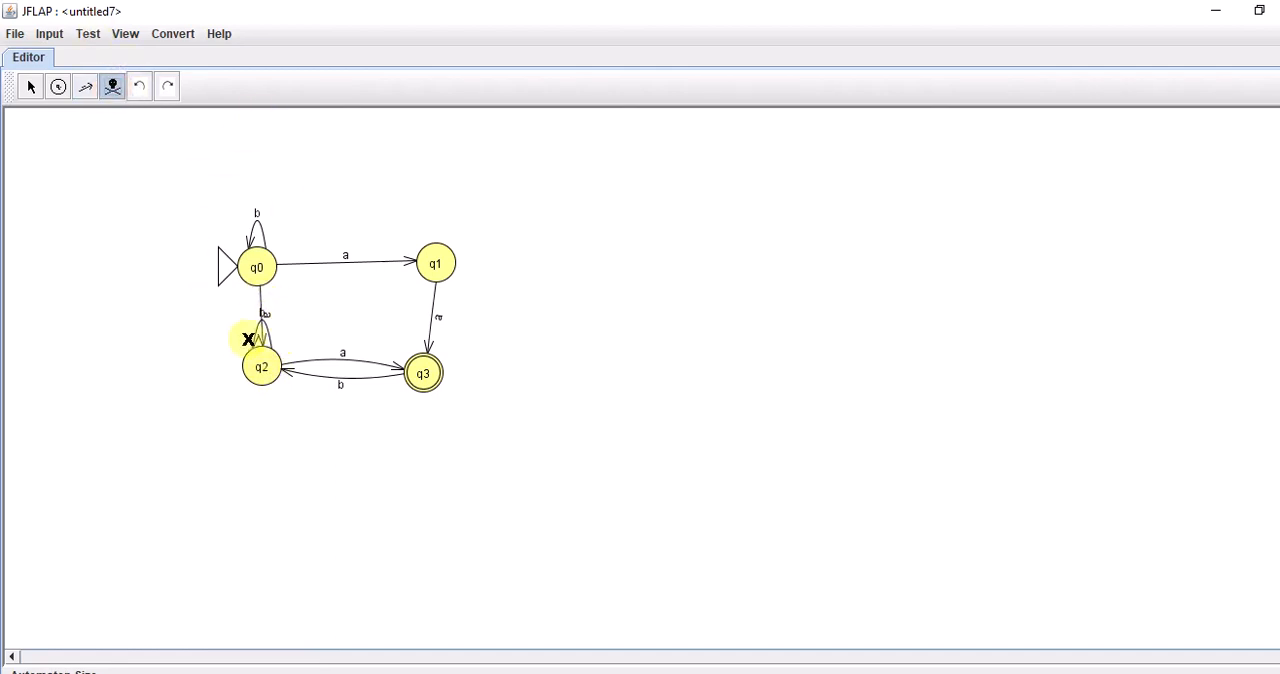
left_click(113, 87)
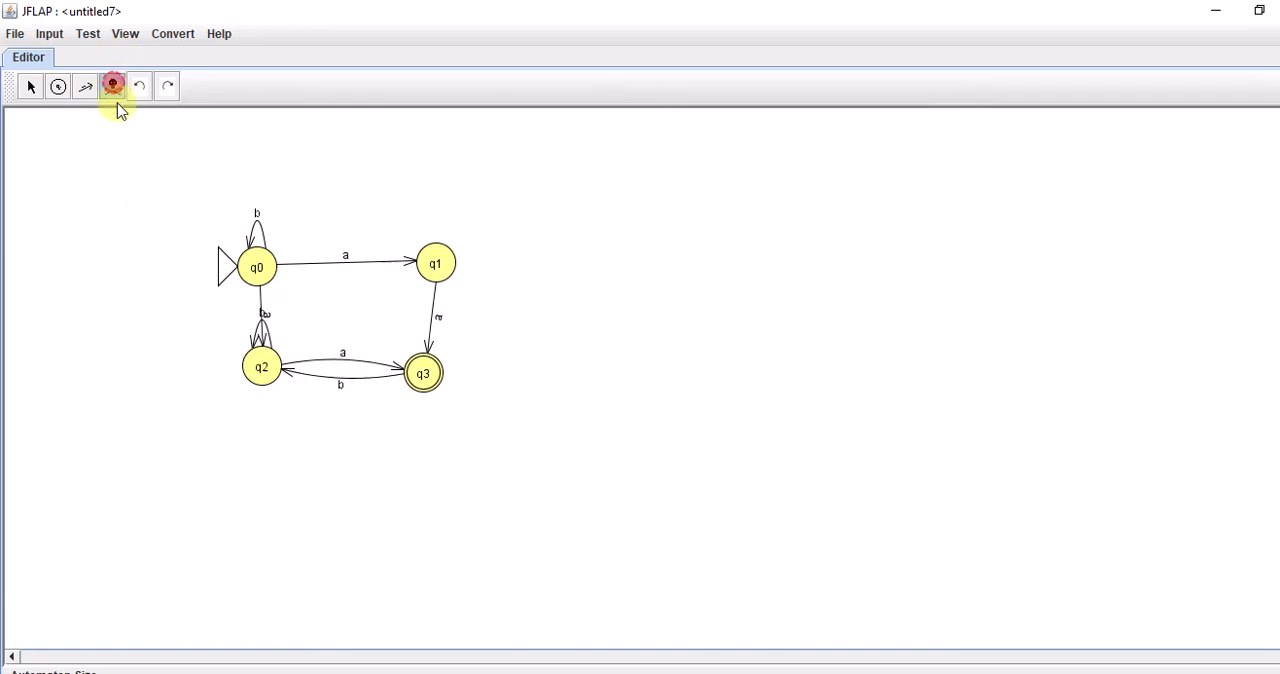
left_click(268, 336)
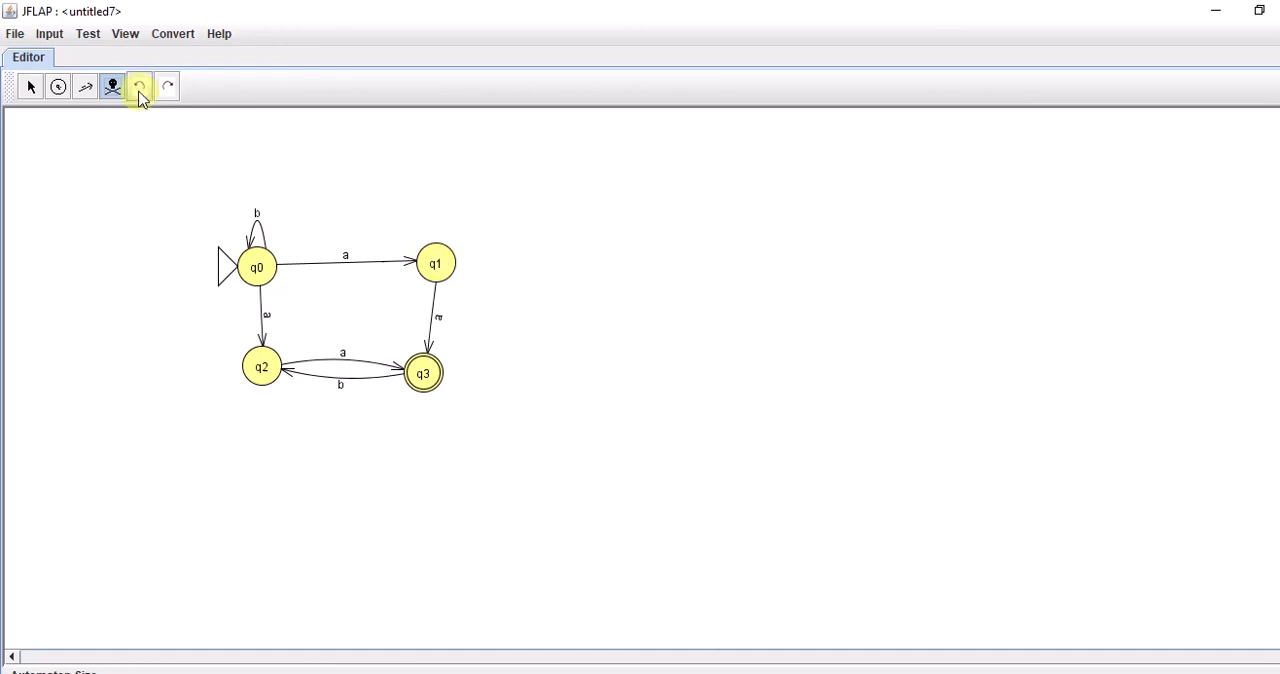
Add a self-loop labelled b on state q1.
left_click(84, 87)
left_click(443, 265)
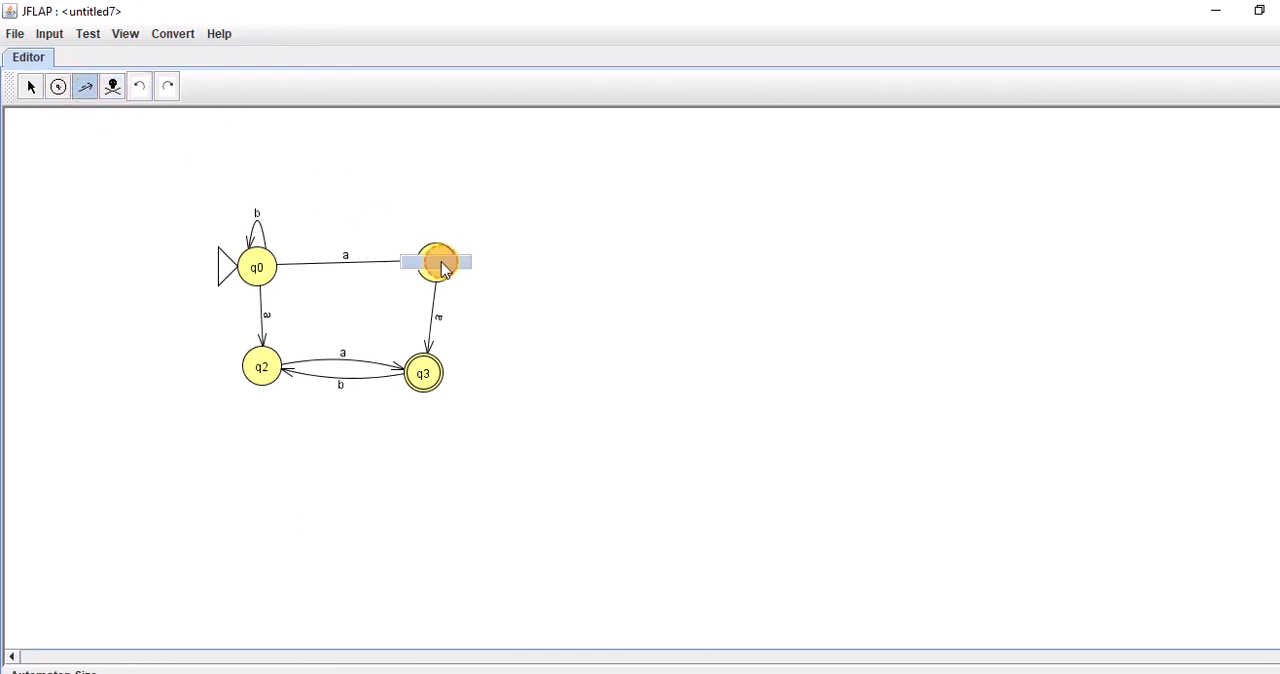
type("b")
left_click(569, 321)
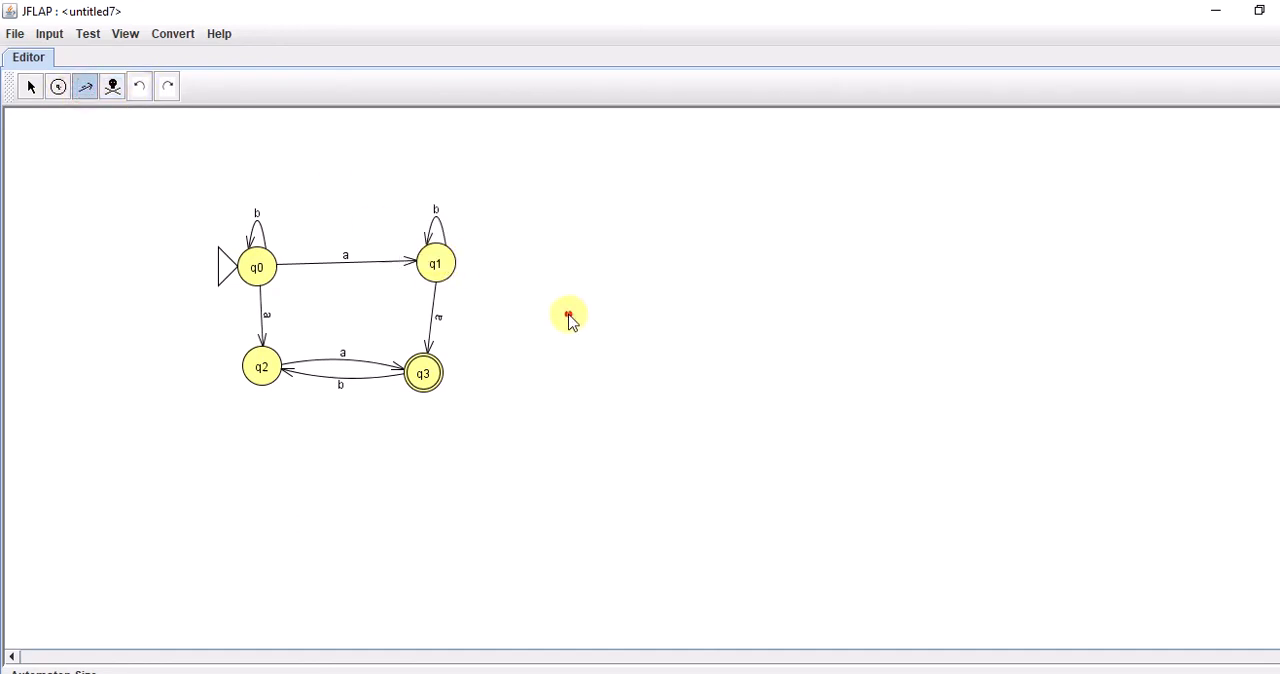
Reposition states q1, q2 and q3 so the four states line up in a neat rectangle with q0.
left_click(28, 88)
left_click_drag(420, 380, 447, 380)
left_click_drag(273, 375, 267, 375)
left_click_drag(438, 274, 443, 278)
left_click_drag(445, 390, 444, 388)
left_click_drag(438, 265, 434, 271)
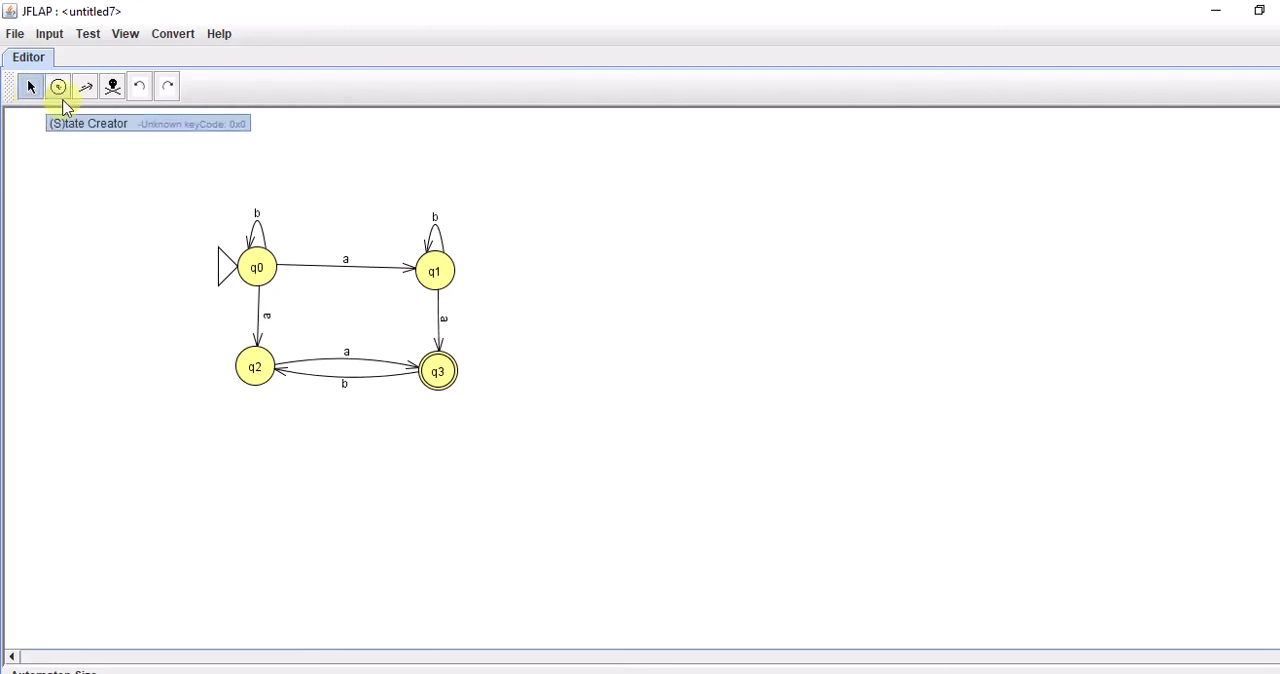
Replace the b self-loop on state q1 with a self-loop labelled a.
left_click(113, 88)
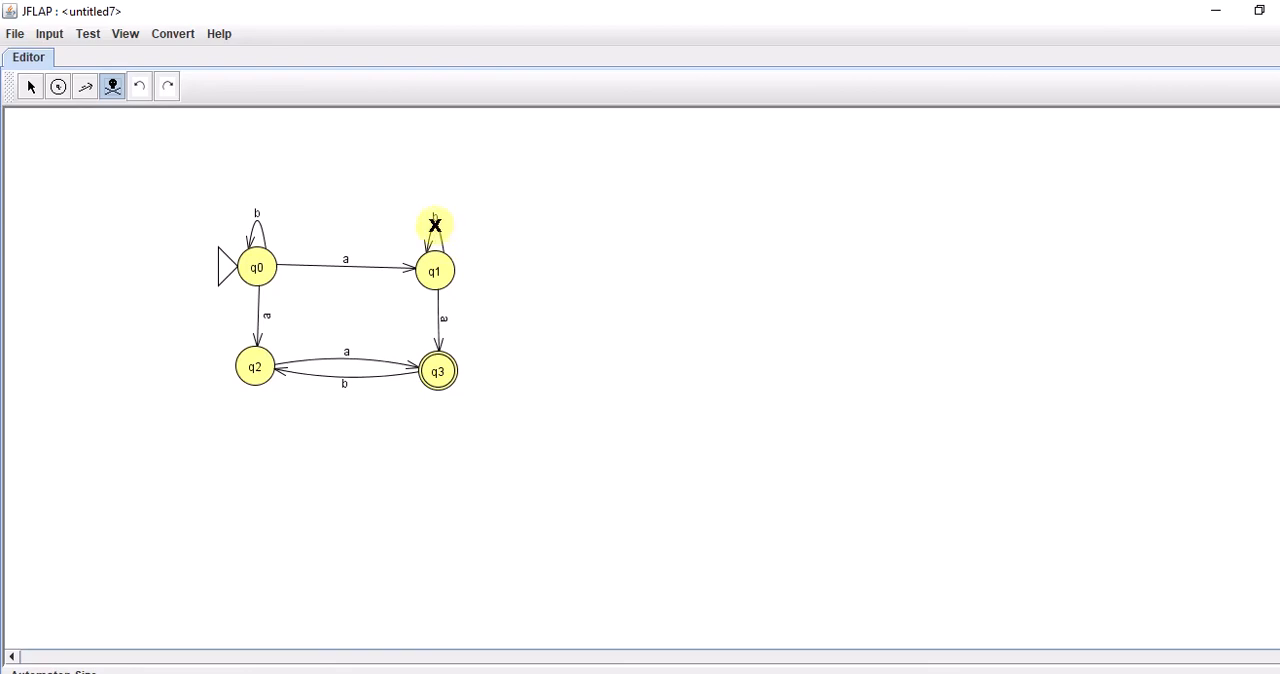
left_click(434, 224)
left_click(84, 90)
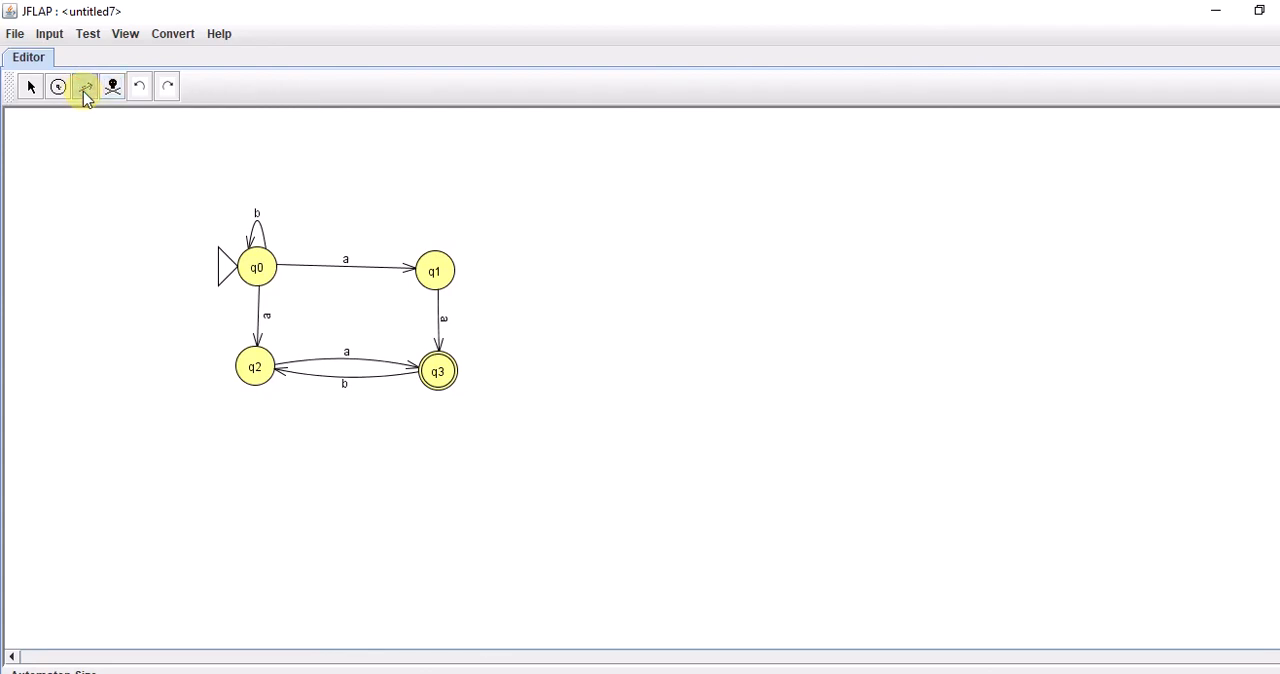
left_click(441, 275)
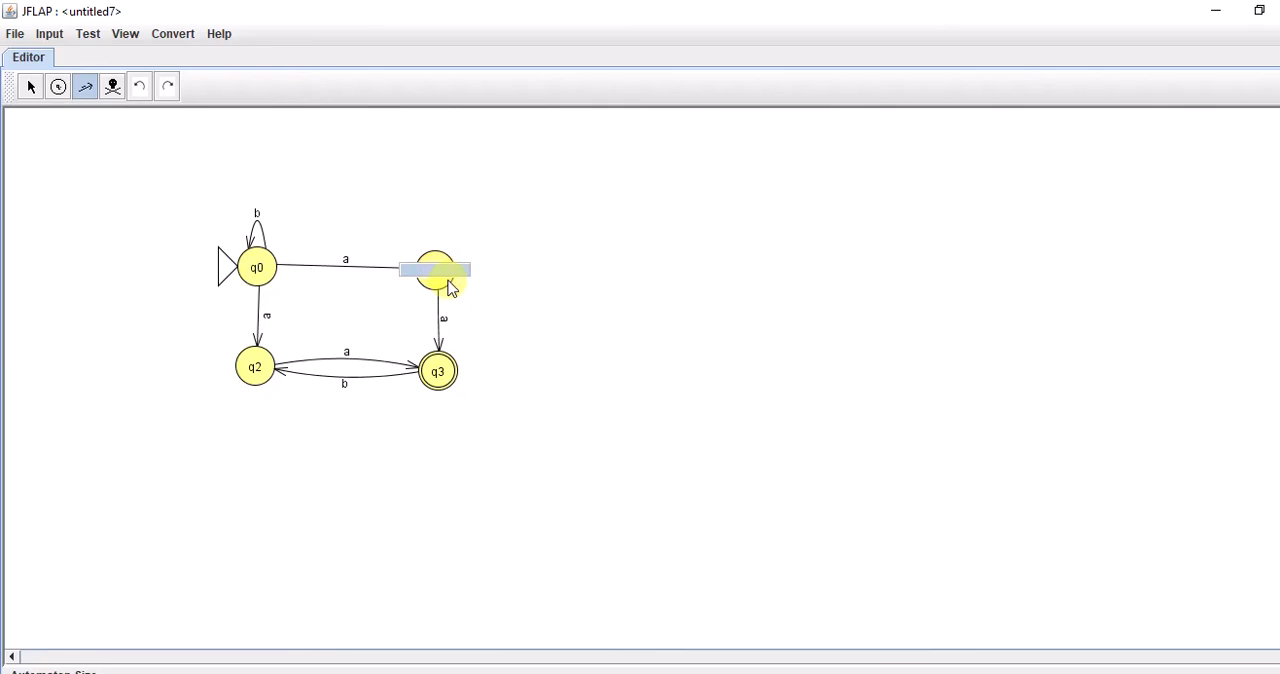
type("a")
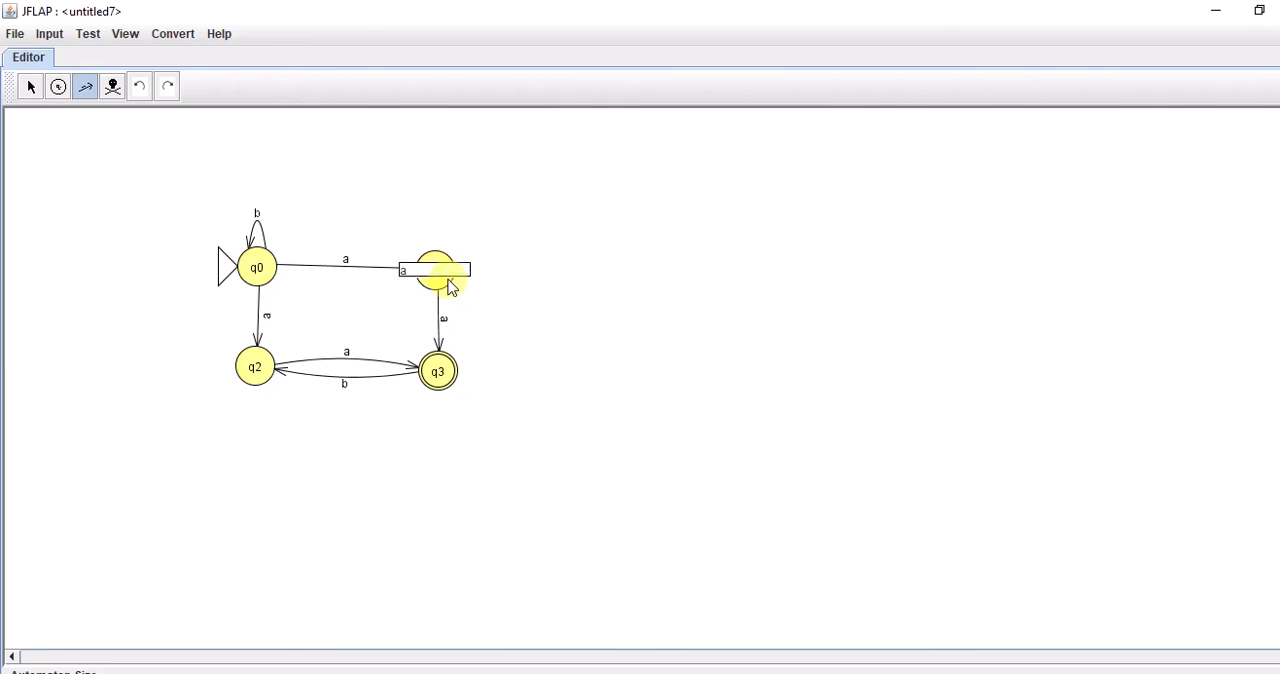
left_click(563, 314)
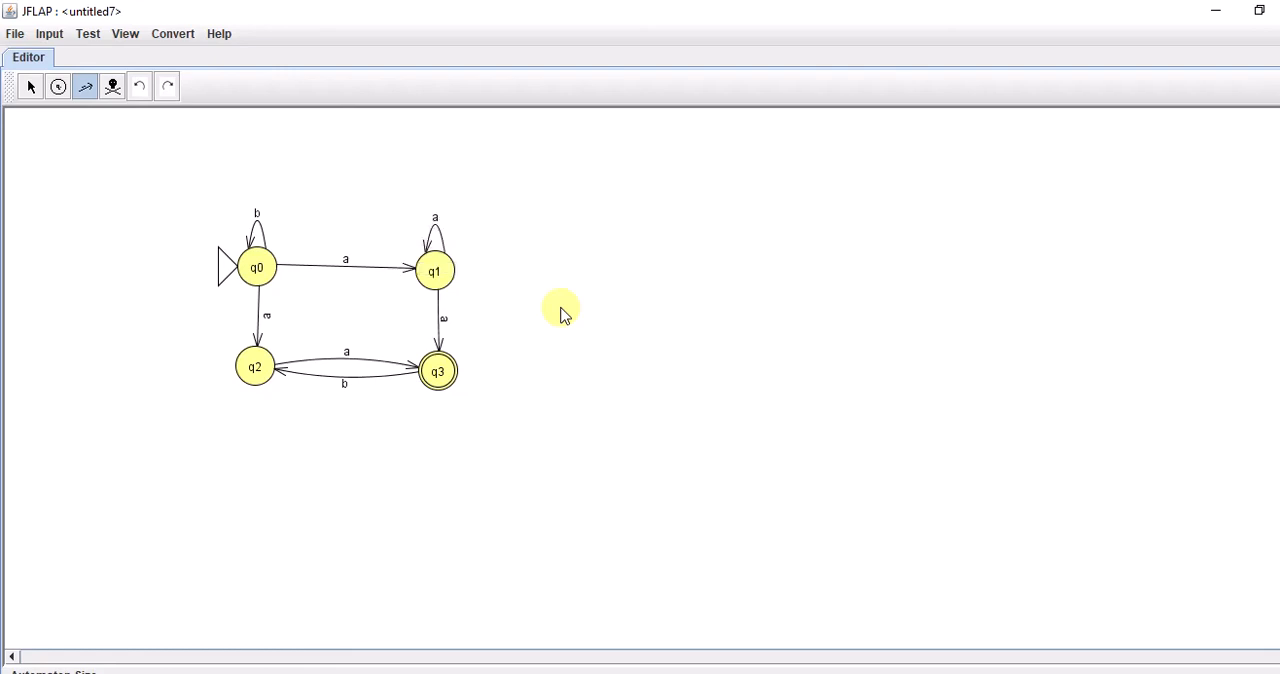